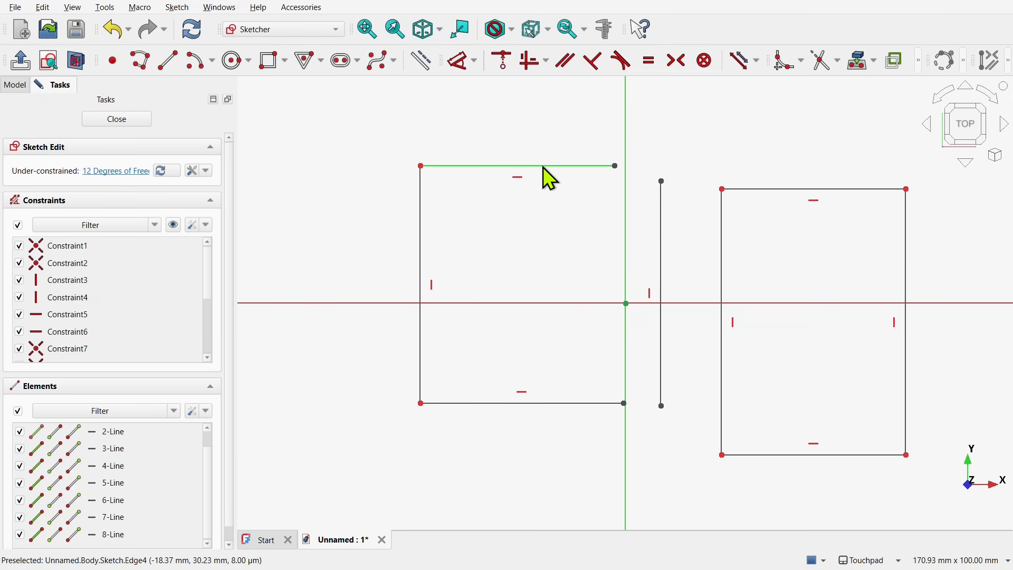
# Select the connected edges of the open three-sided profile as a chain, toggle its top edge off and on, and clear the selection
pyautogui.doubleClick(543, 167)
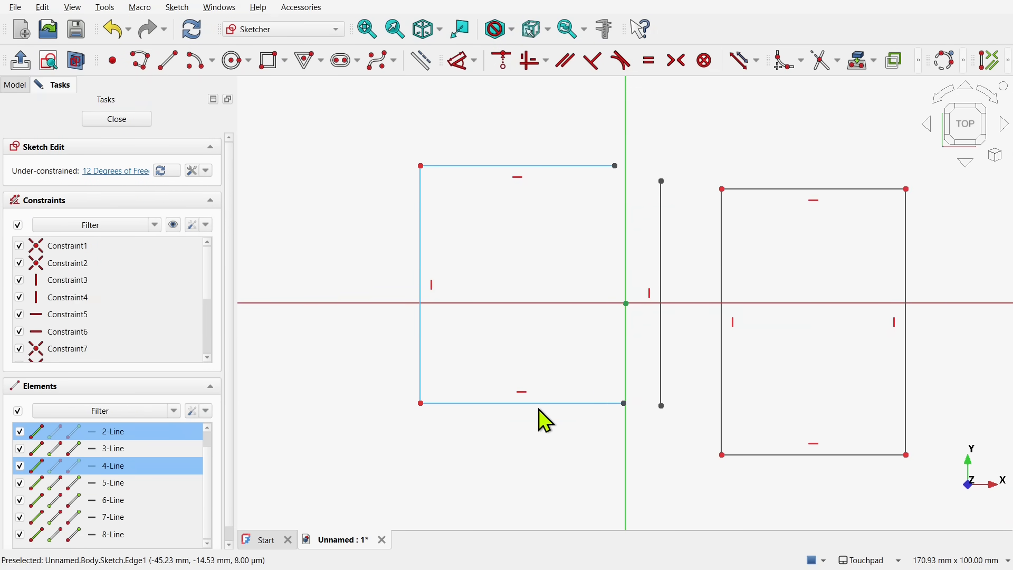
pyautogui.click(550, 167)
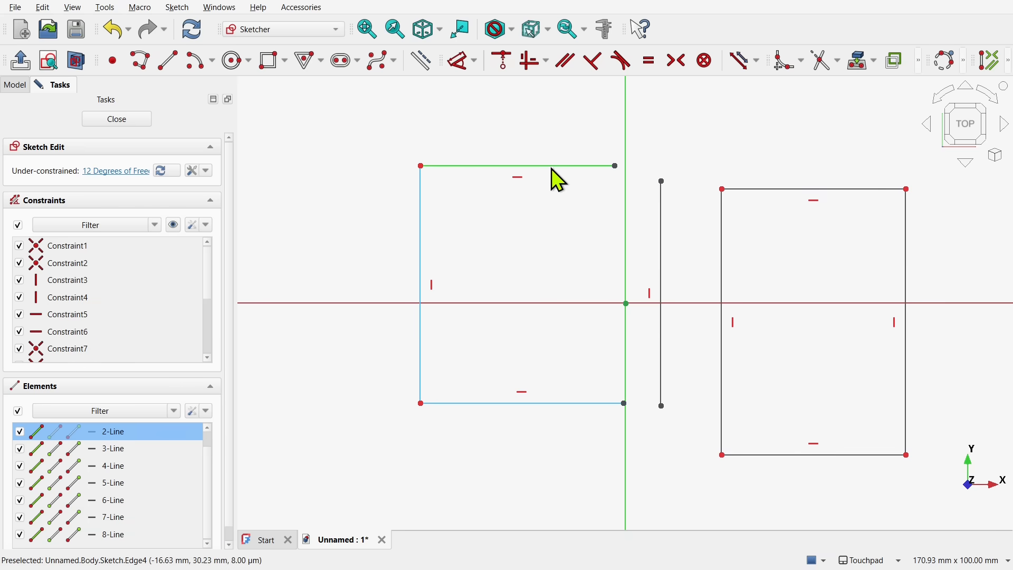
pyautogui.click(570, 167)
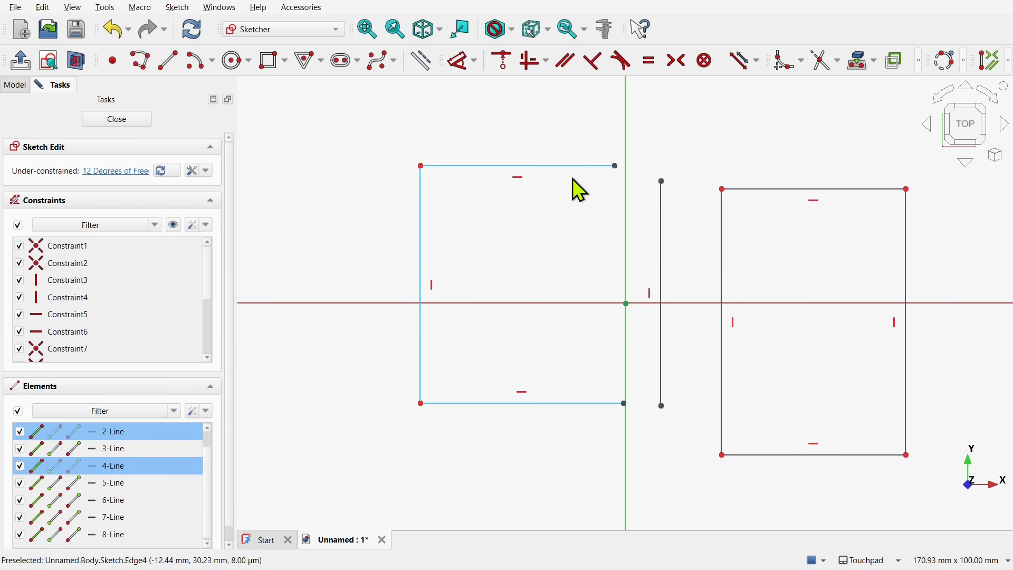
pyautogui.press('Escape')
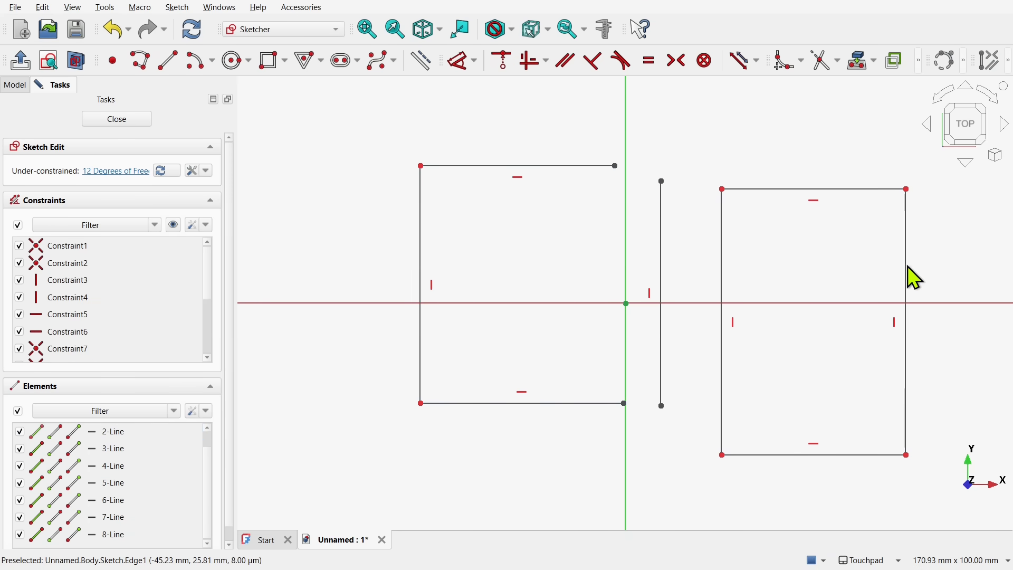
# Select the top, right and bottom edges of the closed rectangle together
pyautogui.click(852, 189)
pyautogui.click(906, 270)
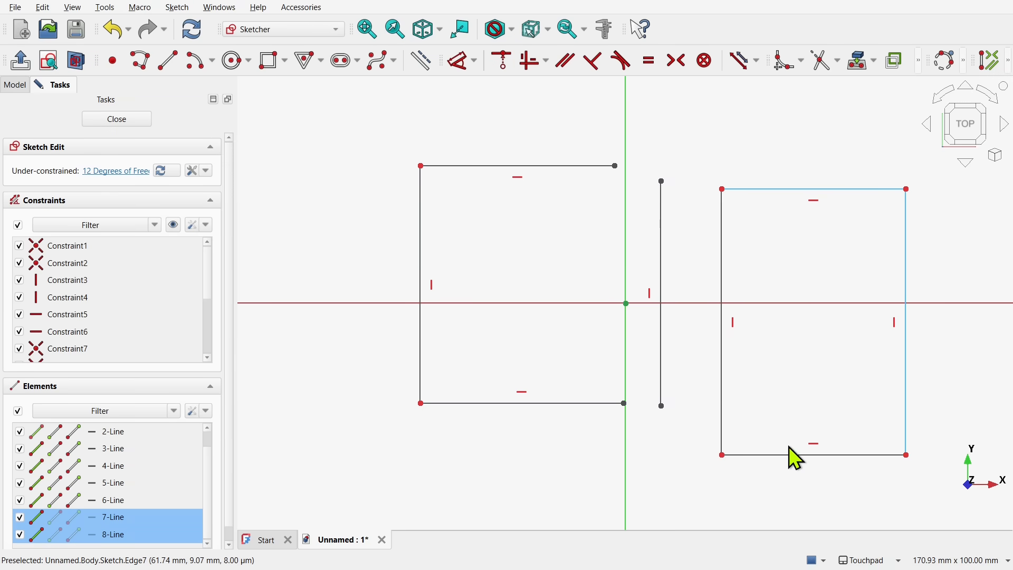
pyautogui.click(744, 456)
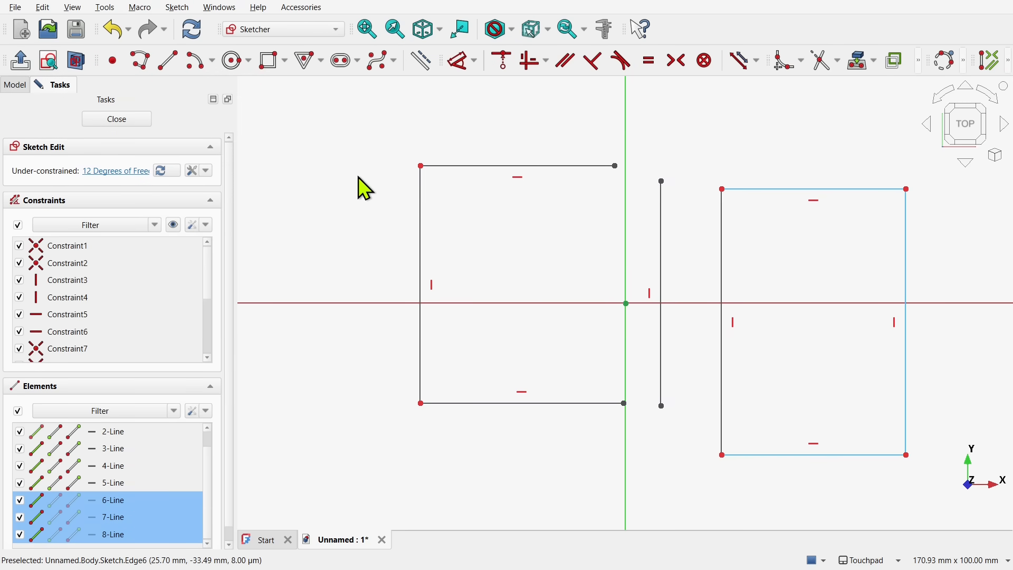
# Draw a polyline below the open profile: a sloped line, a tangent arc of about 20 mm radius, and a short tangent line
pyautogui.click(141, 63)
pyautogui.click(307, 476)
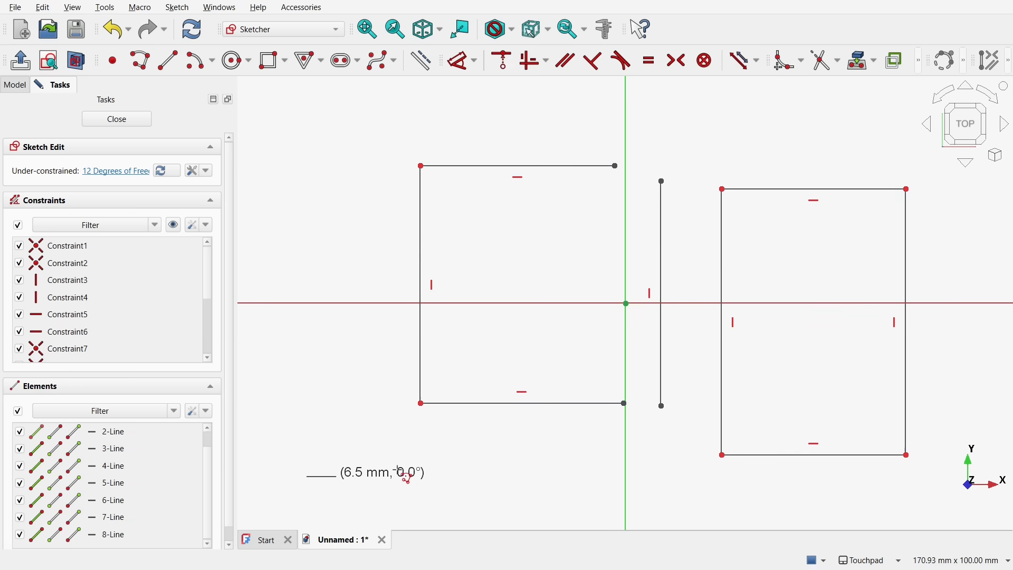
pyautogui.click(502, 441)
pyautogui.press('m')
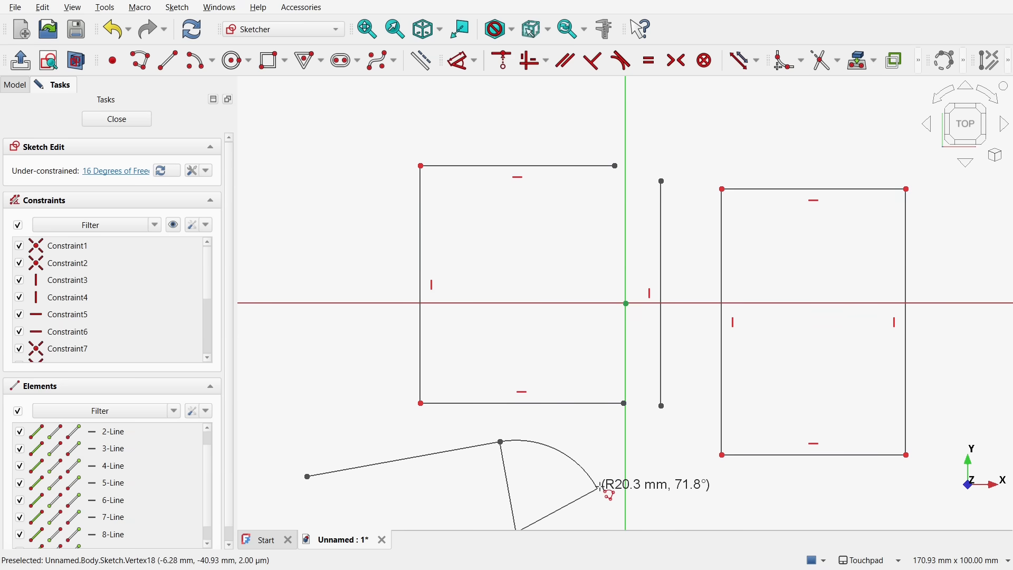
pyautogui.click(602, 487)
pyautogui.click(658, 502)
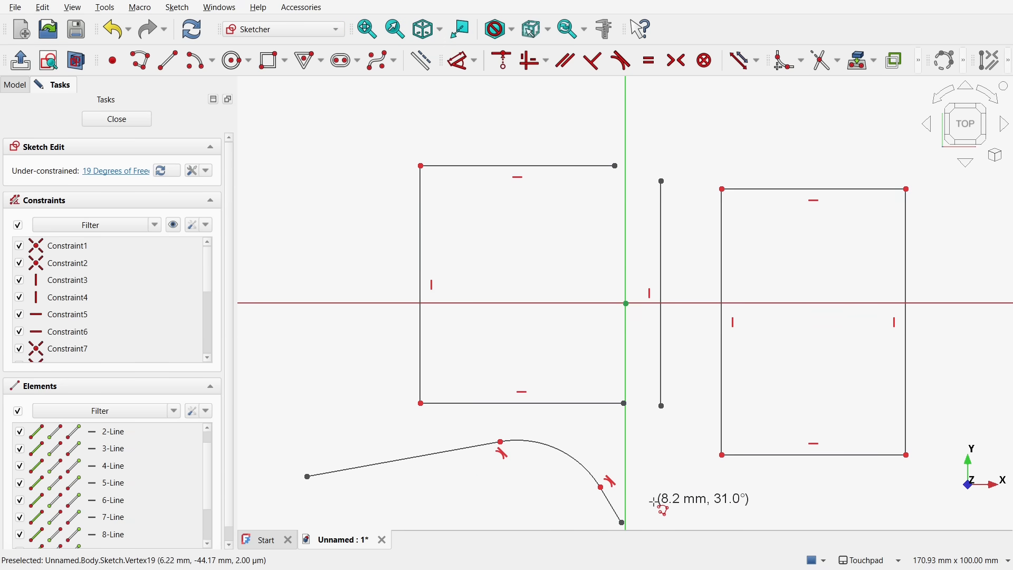
pyautogui.rightClick(663, 502)
# Select the whole polyline chain and offset it by about 6 mm in Arc mode, keeping the original geometry
pyautogui.moveTo(586, 391)
pyautogui.keyDown('shift'); pyautogui.mouseDown(button='middle')
pyautogui.moveTo(616, 187)
pyautogui.moveTo(615, 238)
pyautogui.mouseUp(button='middle'); pyautogui.keyUp('shift')
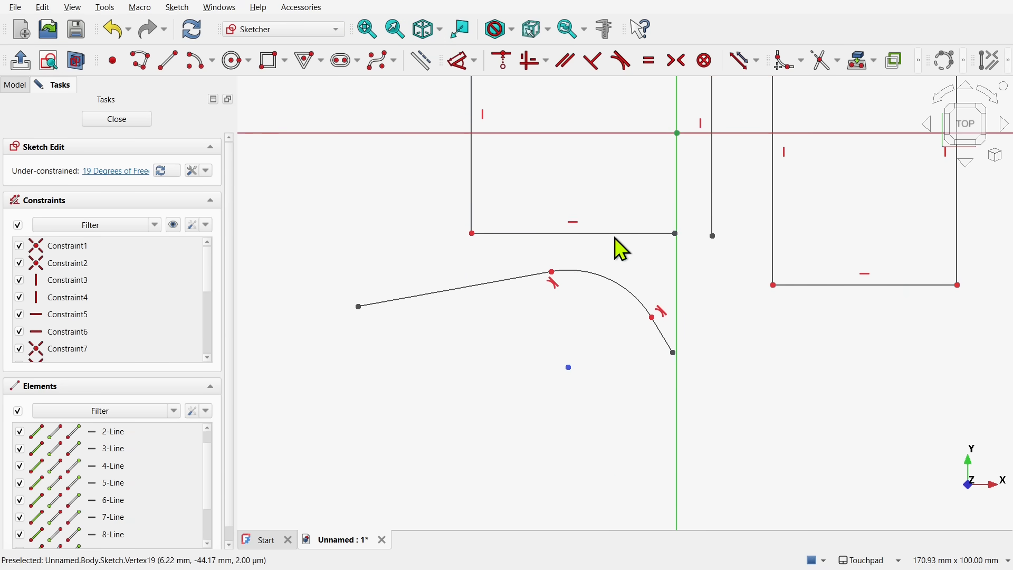
pyautogui.doubleClick(379, 306)
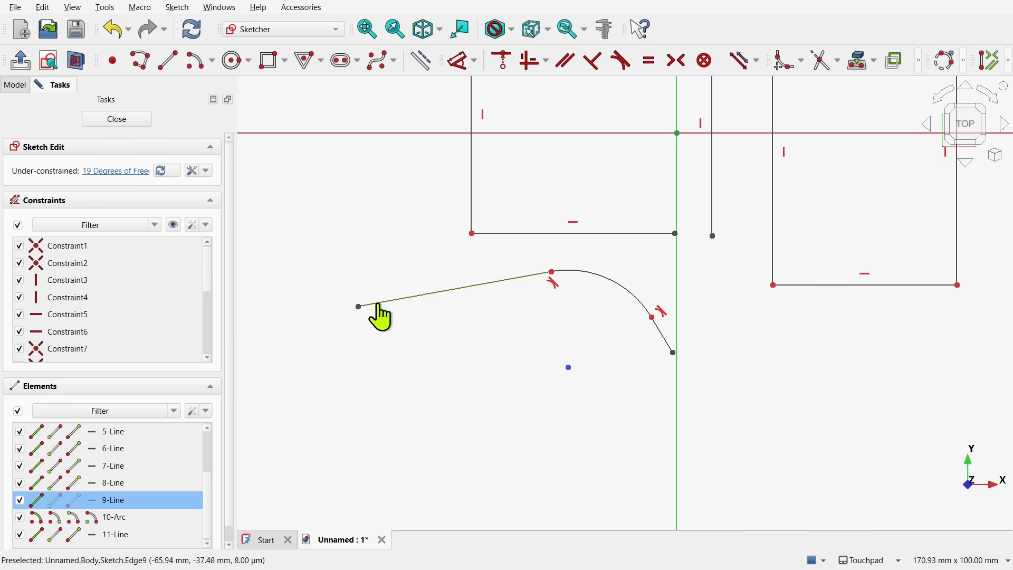
pyautogui.rightClick(458, 316)
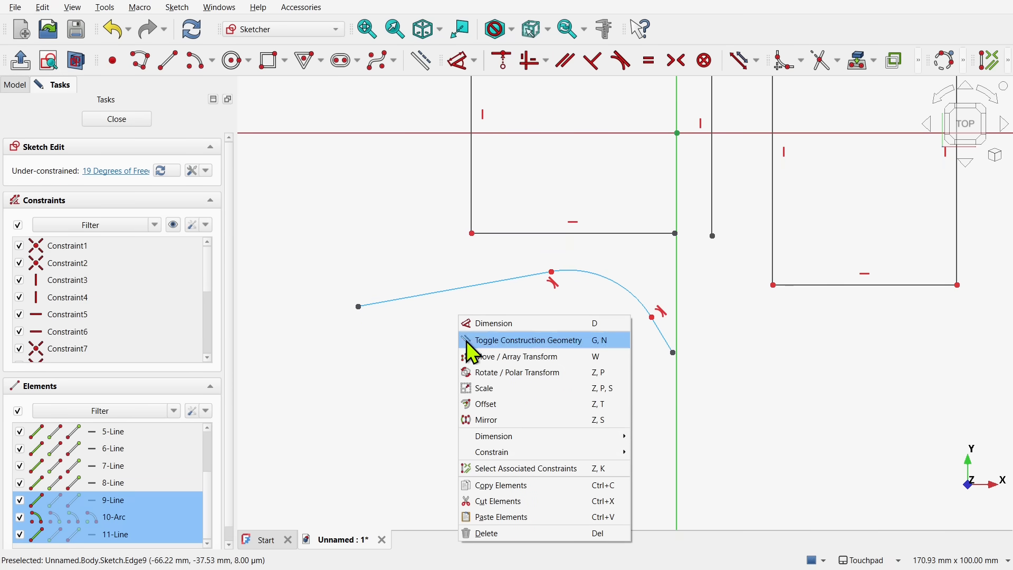
pyautogui.click(481, 405)
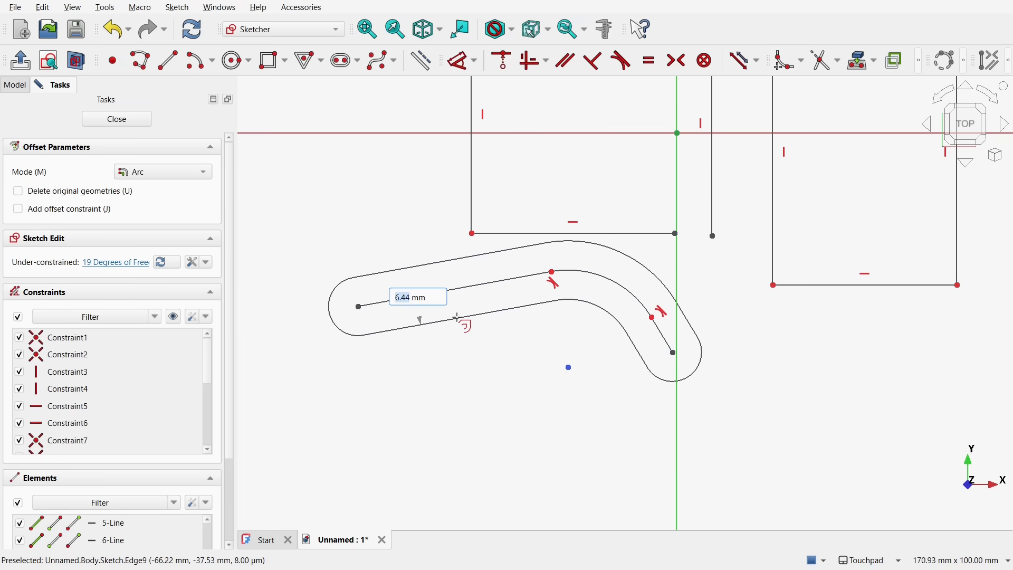
pyautogui.click(461, 315)
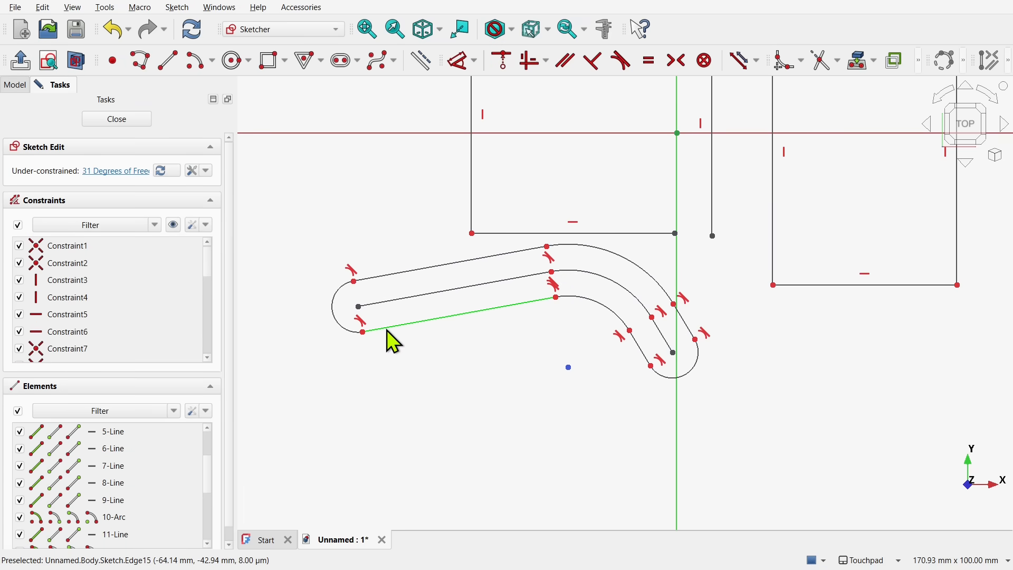
# Delete the two rounded end arcs of the offset outline
pyautogui.click(685, 380)
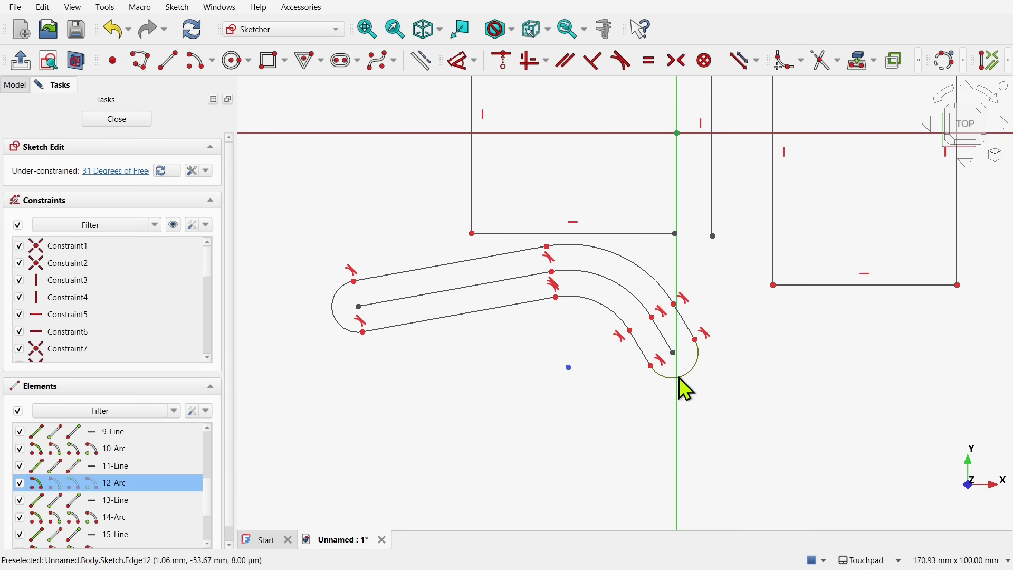
pyautogui.click(337, 328)
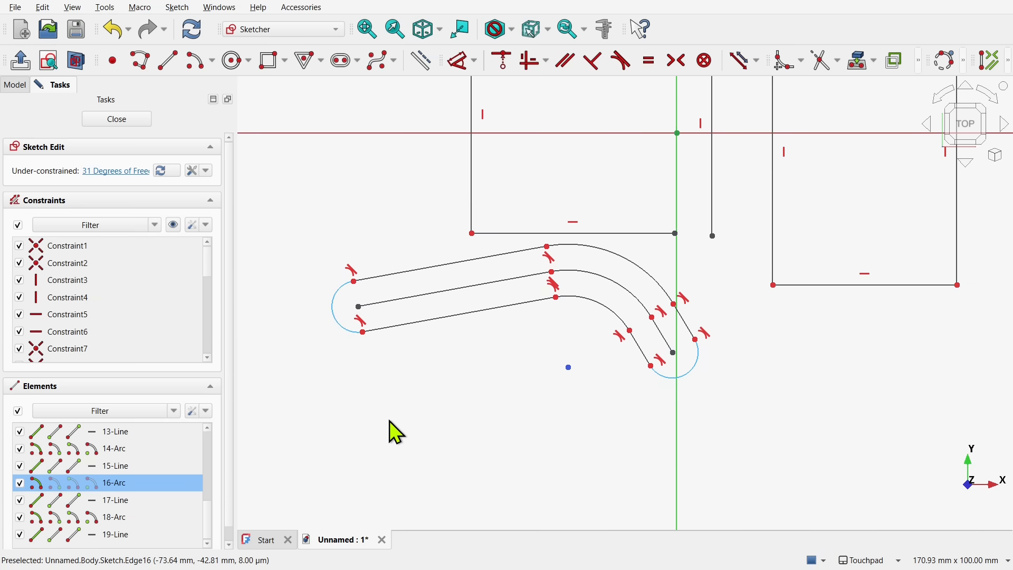
pyautogui.press('Delete')
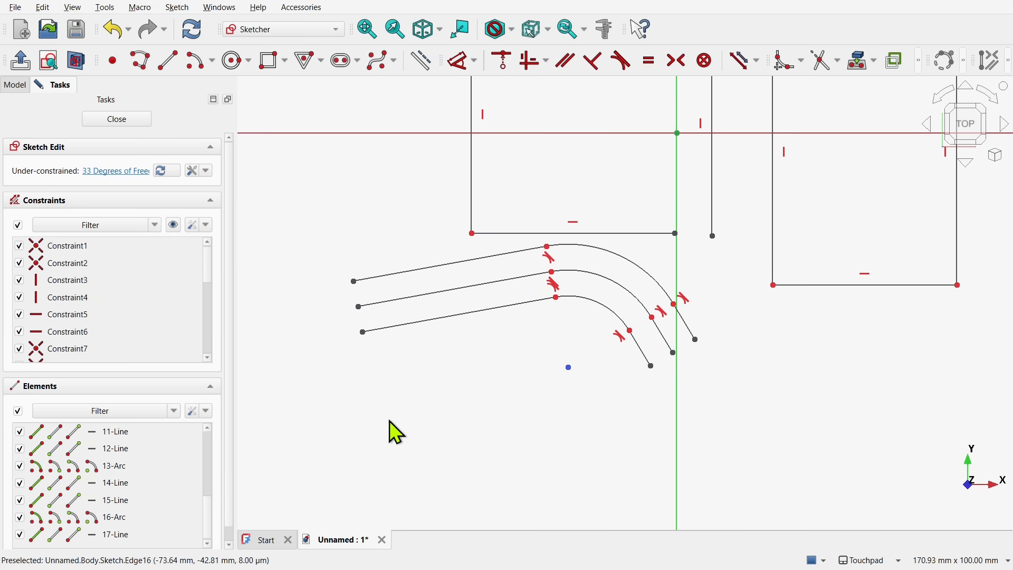
# Delete the lower offset chain and the original middle polyline, keeping only the upper offset chain
pyautogui.doubleClick(415, 326)
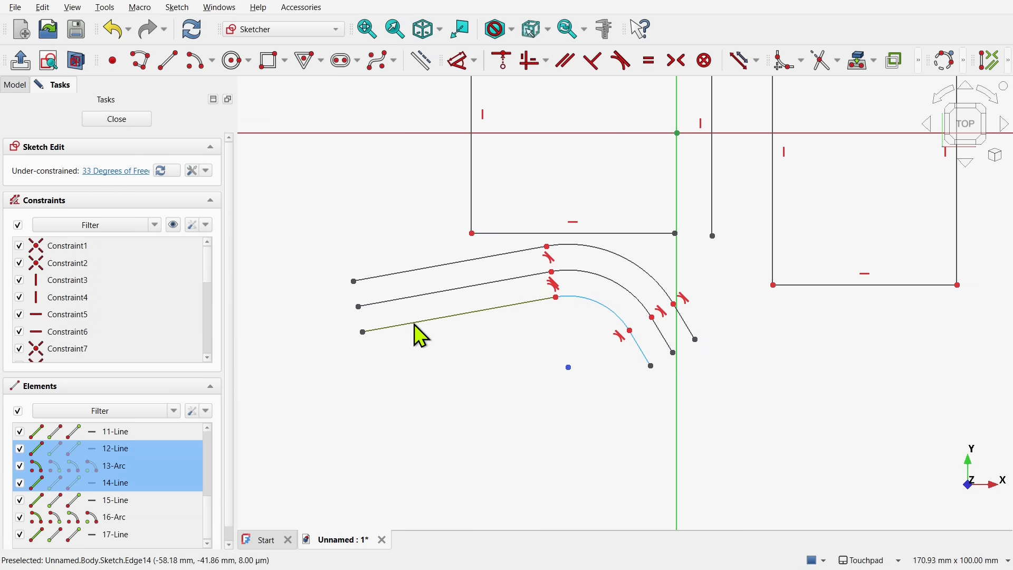
pyautogui.doubleClick(397, 300)
pyautogui.press('Delete')
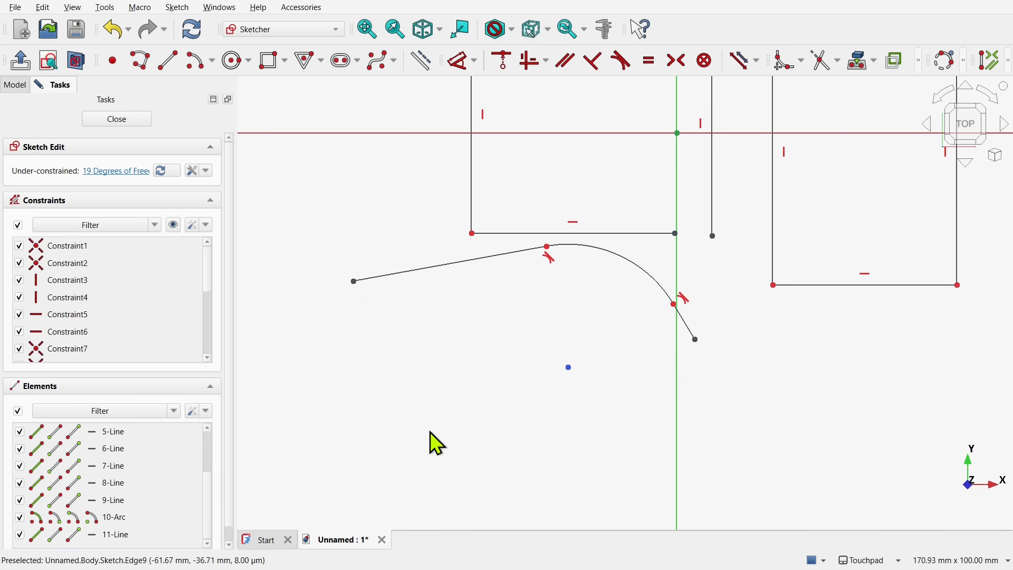
# Move the loose vertical line so its upper end meets the free end of the open profile's top edge
pyautogui.moveTo(596, 192); pyautogui.dragTo(548, 362, button='middle')
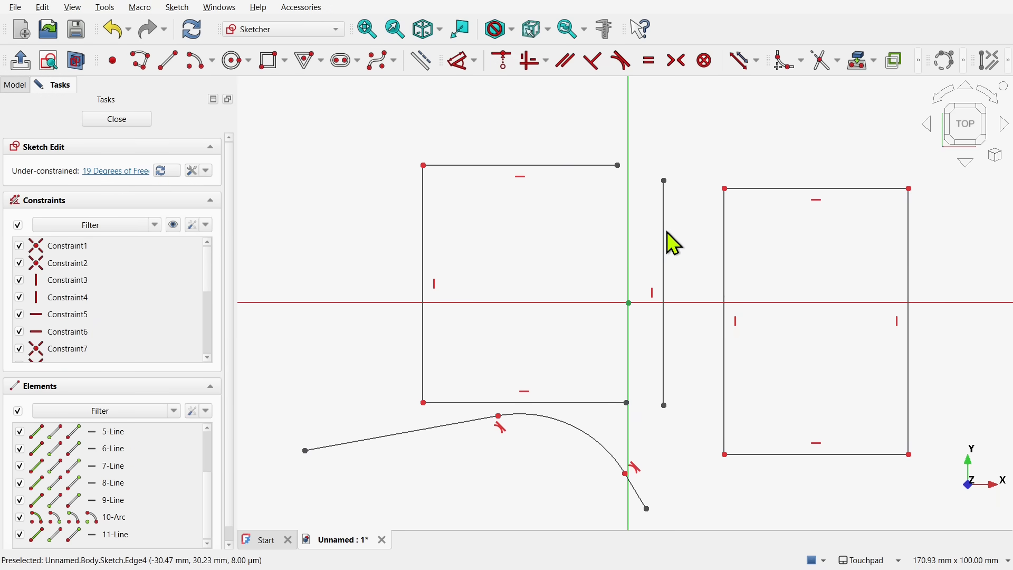
pyautogui.moveTo(664, 244)
pyautogui.mouseDown()
pyautogui.moveTo(626, 240)
pyautogui.moveTo(618, 225)
pyautogui.mouseUp()
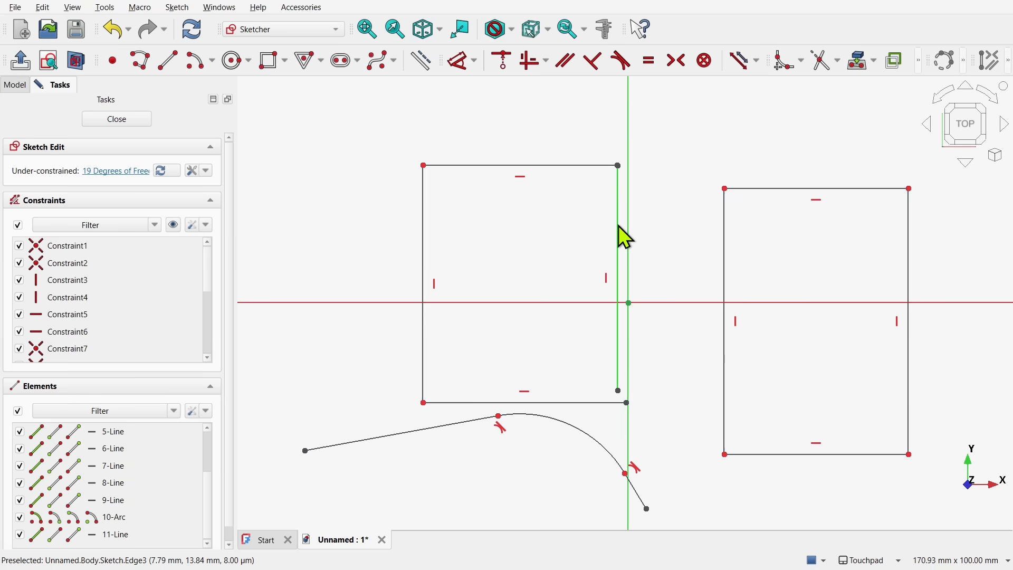
# Try a coincident constraint on the overlapping endpoints at the left profile's upper right corner, and undo it
pyautogui.moveTo(599, 145); pyautogui.dragTo(646, 192)
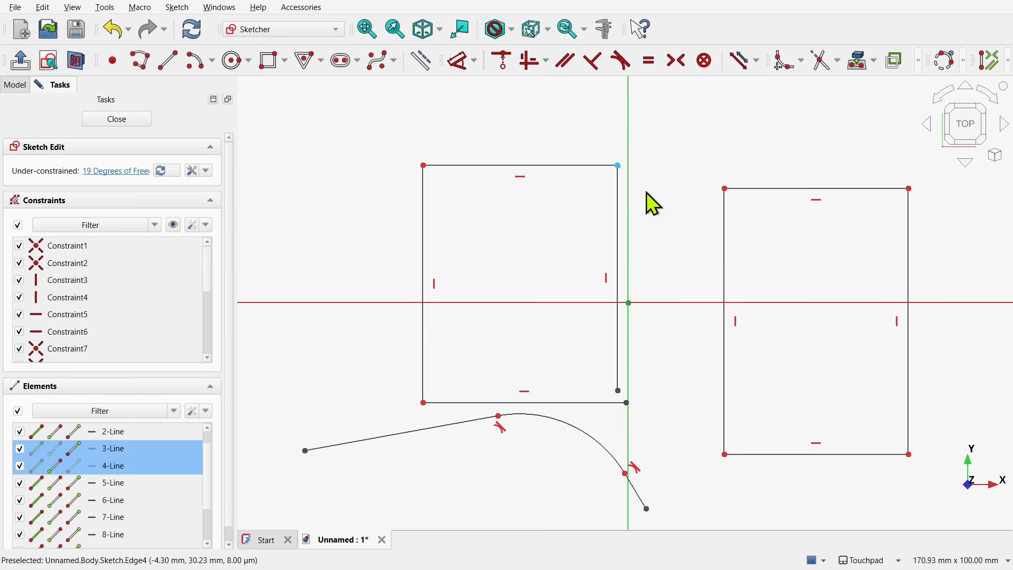
pyautogui.press('c')
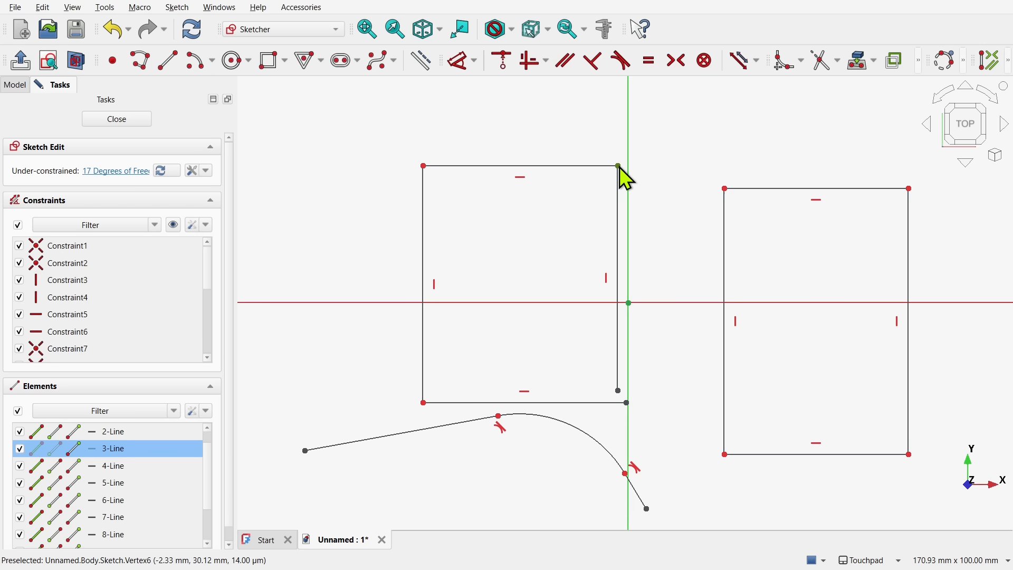
pyautogui.hotkey('ctrl', 'z')
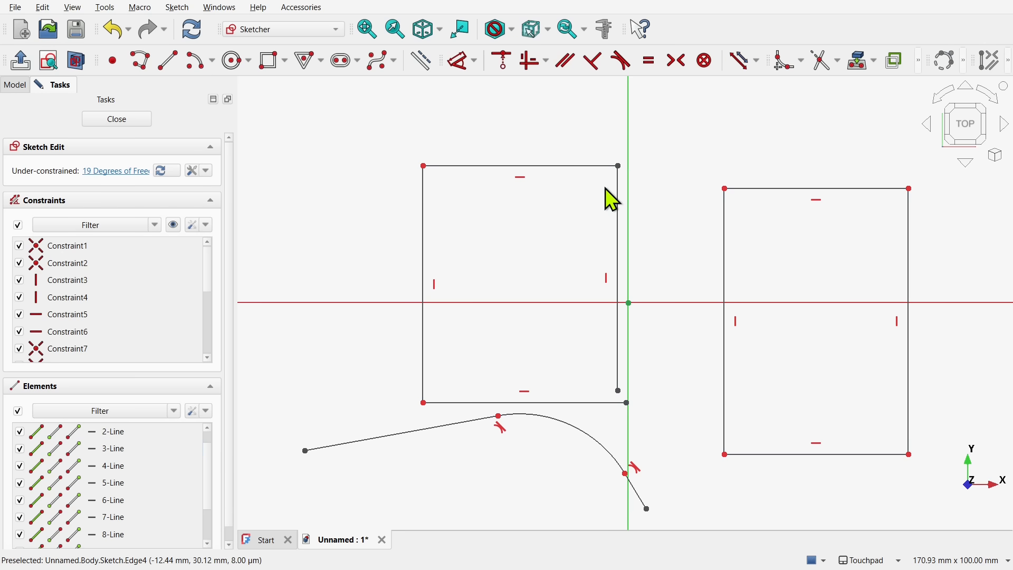
# Window-select the left profile's top edge and right vertical line by fully enclosing both
pyautogui.doubleClick(493, 167)
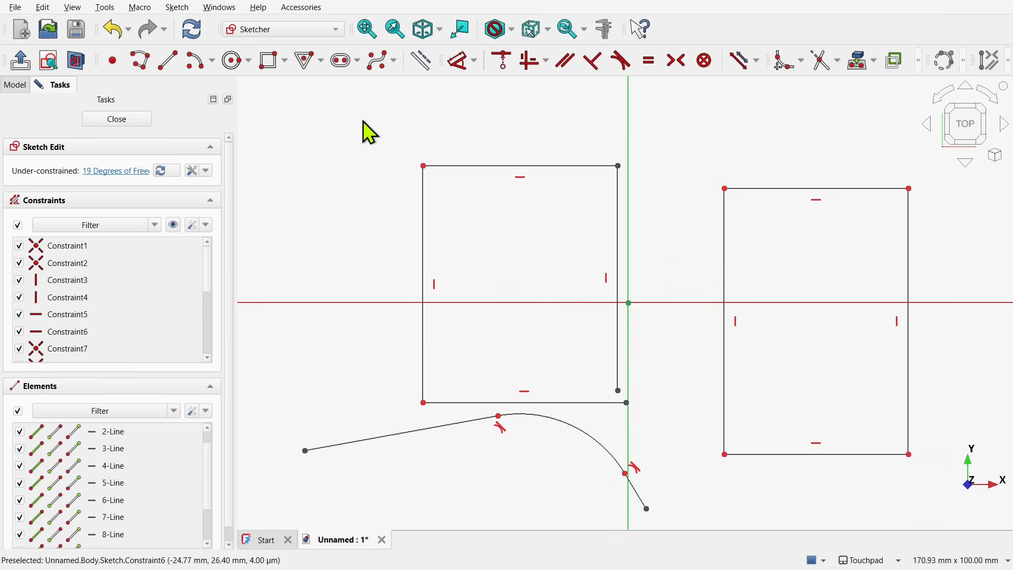
pyautogui.moveTo(363, 121); pyautogui.dragTo(676, 368)
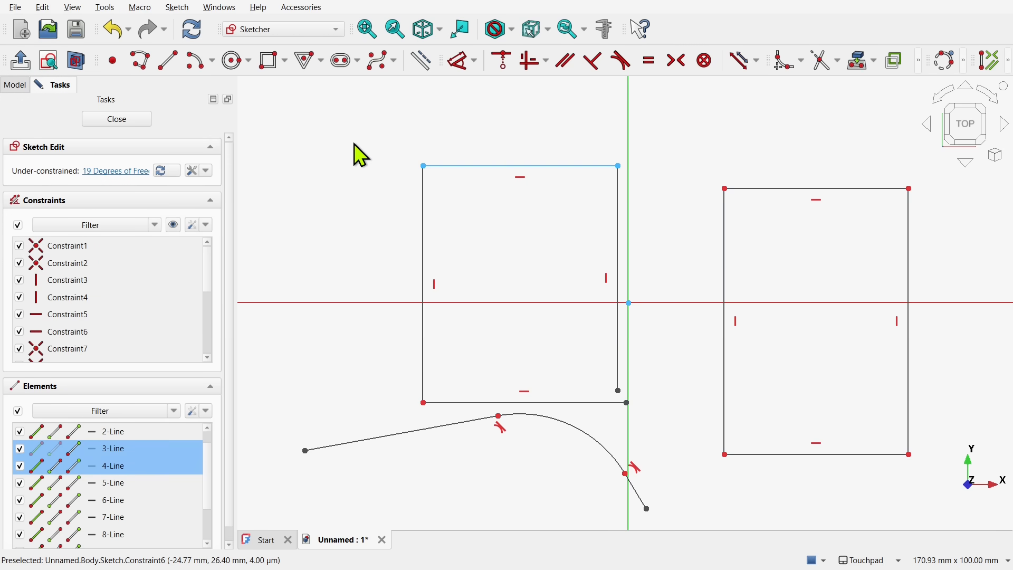
pyautogui.moveTo(347, 113); pyautogui.dragTo(679, 356)
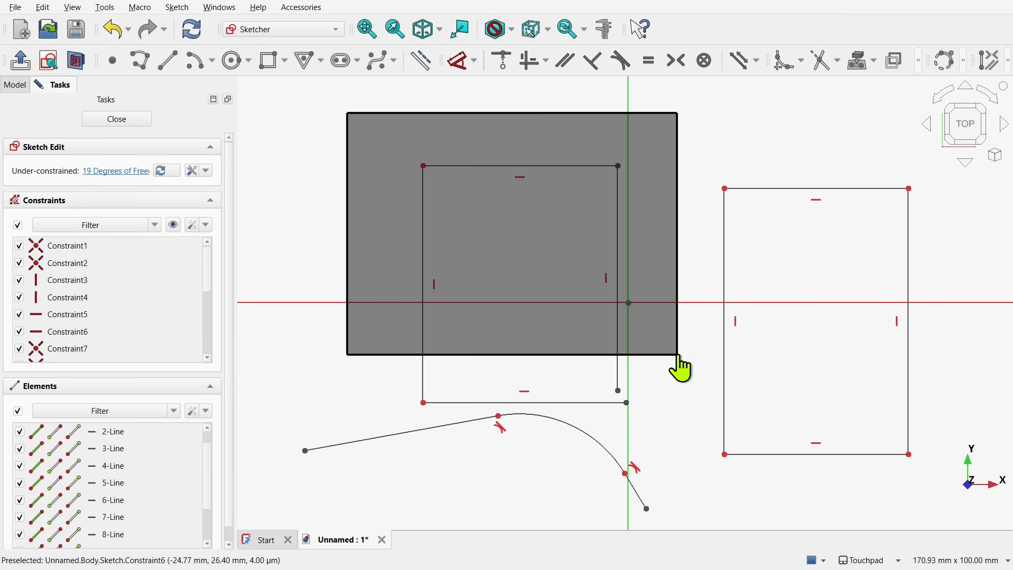
pyautogui.moveTo(679, 355); pyautogui.dragTo(665, 397)
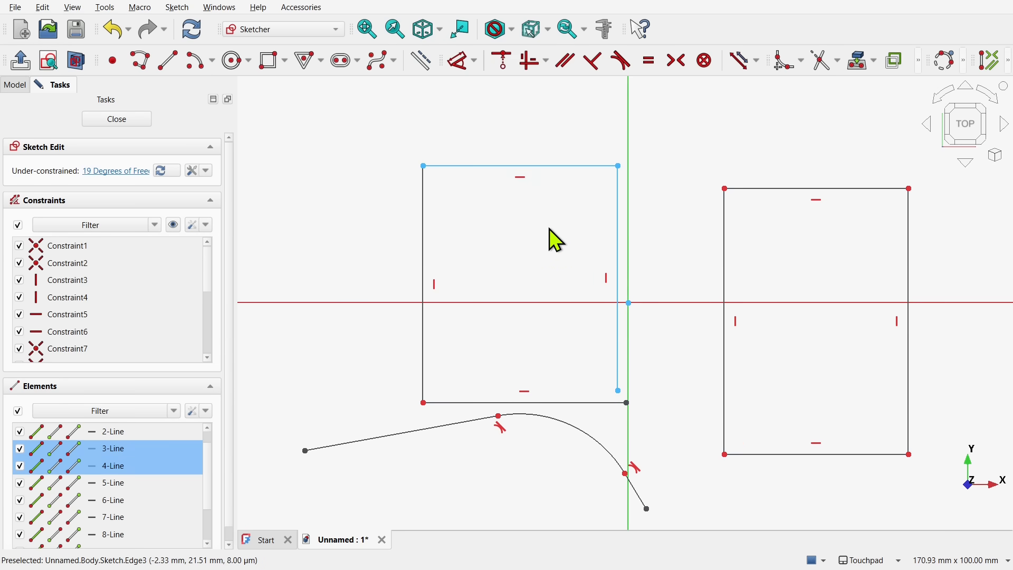
# Add the closed rectangle's top edge to the selection, replace it with a crossing selection of the left profile's top and right lines, and clear it
pyautogui.moveTo(680, 152); pyautogui.dragTo(932, 266)
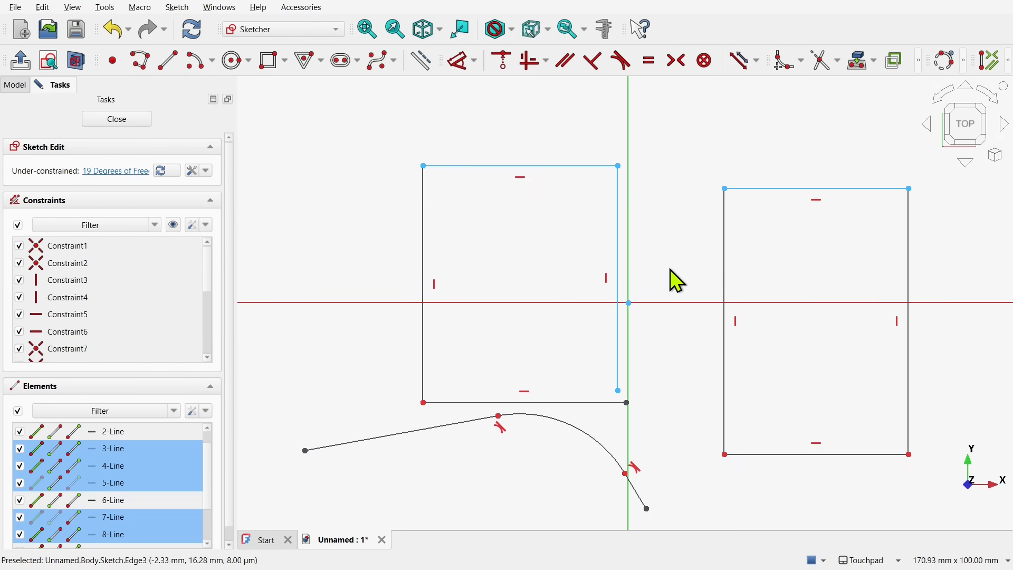
pyautogui.moveTo(667, 269); pyautogui.dragTo(466, 103)
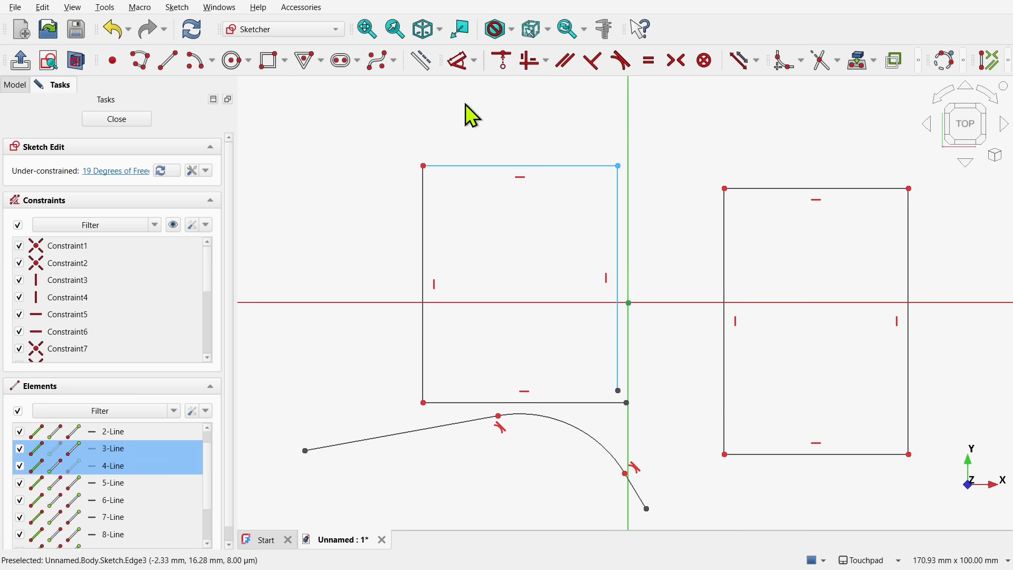
pyautogui.moveTo(371, 103); pyautogui.dragTo(438, 96)
pyautogui.click(668, 240)
pyautogui.click(542, 254)
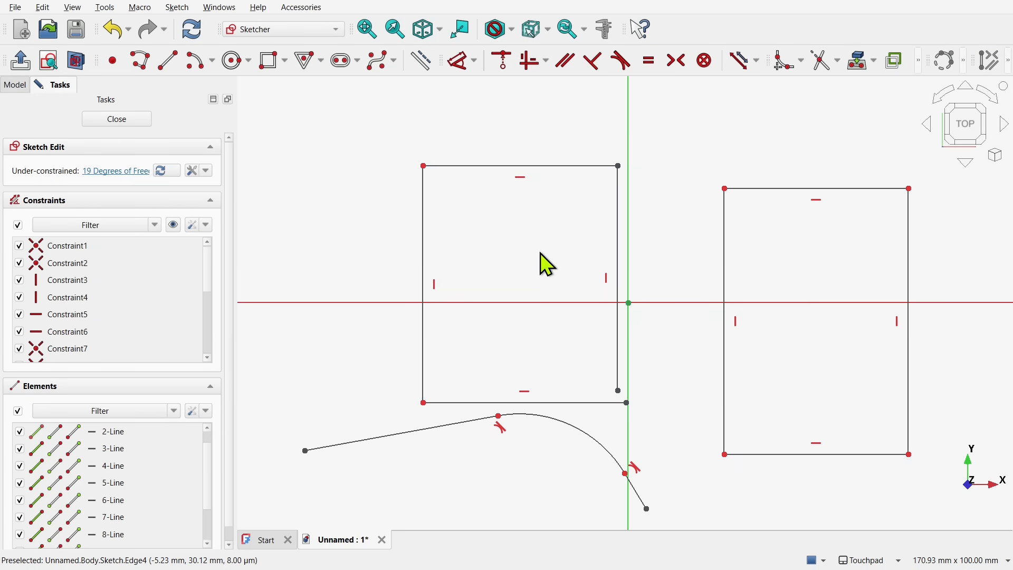
# Select the left profile's top edge individually and add the closed rectangle's top edge and its corner points with a window selection
pyautogui.click(551, 166)
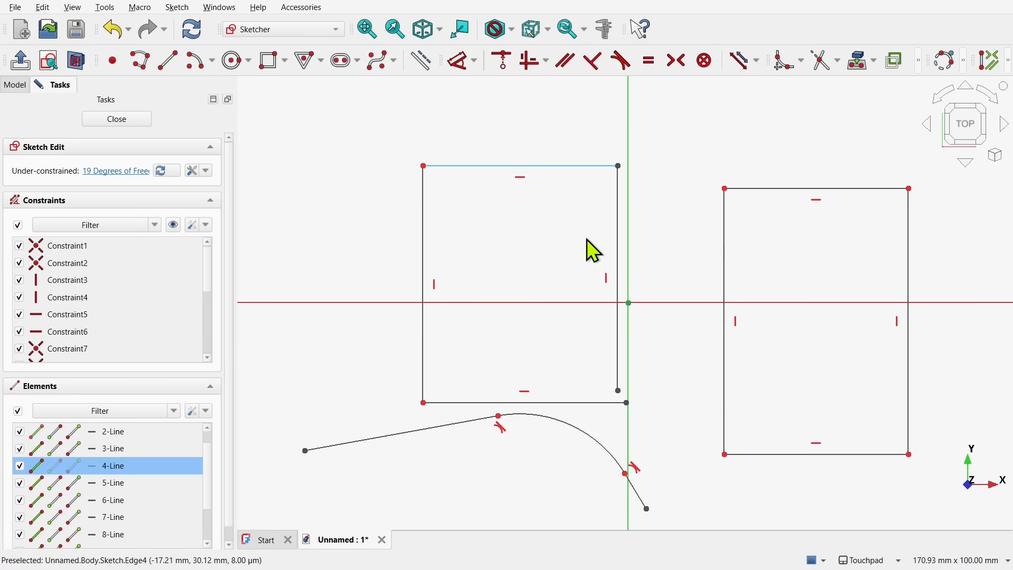
pyautogui.click(618, 275)
pyautogui.click(909, 299)
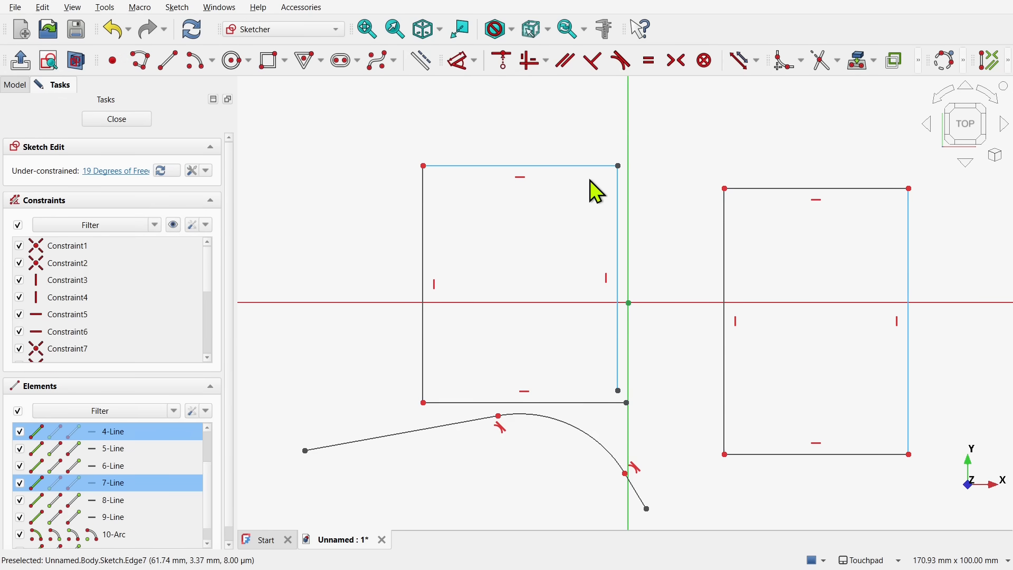
pyautogui.click(909, 252)
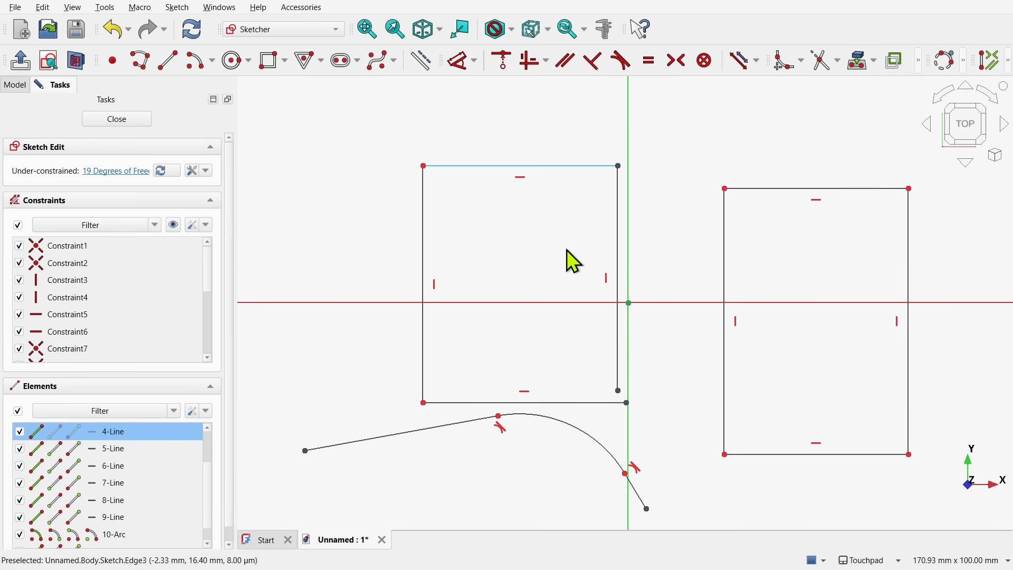
pyautogui.moveTo(689, 134); pyautogui.dragTo(950, 267)
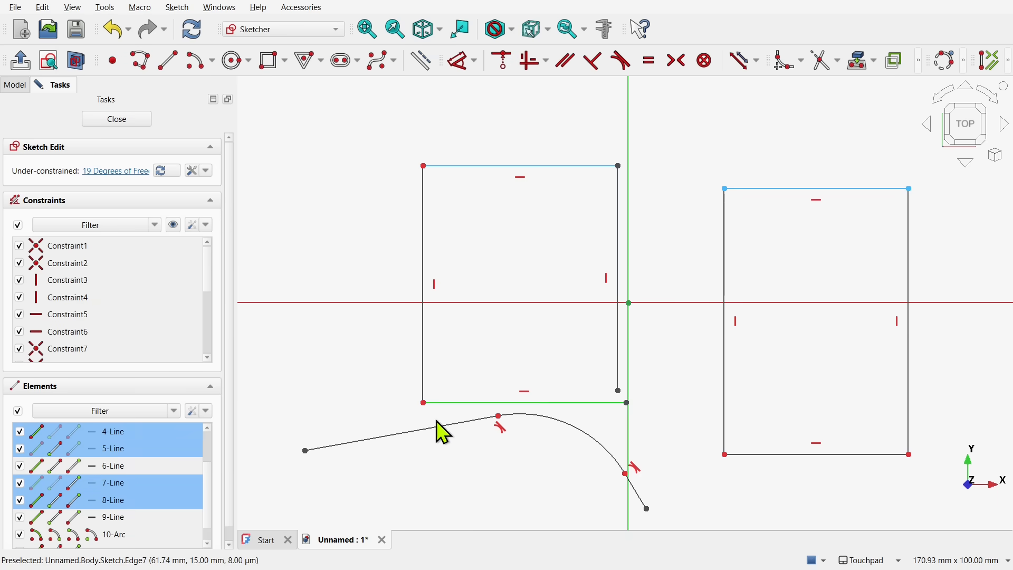
# Add the connected line-and-arc chain below the left profile to the selection, and clear the selection
pyautogui.doubleClick(392, 435)
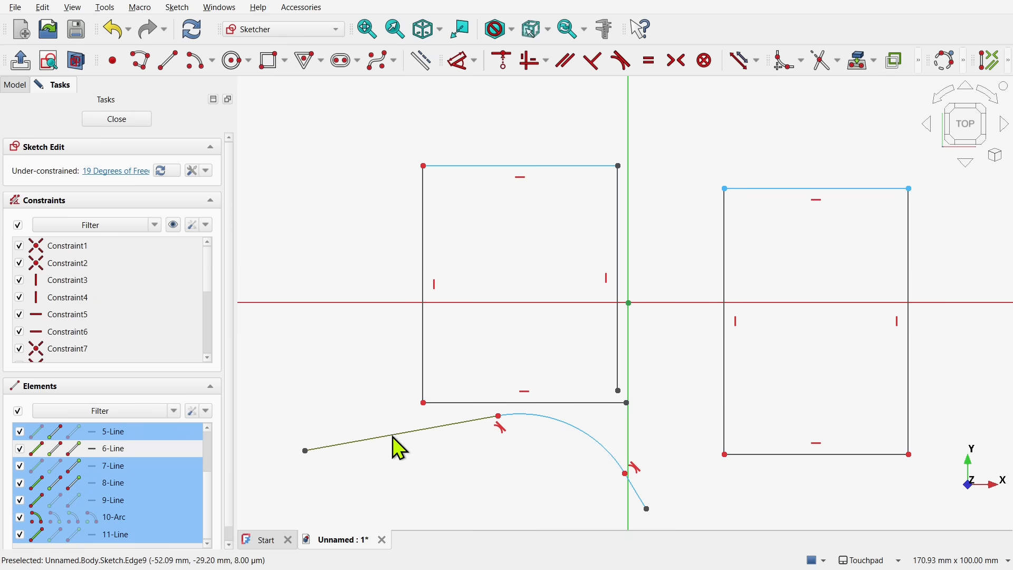
pyautogui.doubleClick(589, 442)
pyautogui.click(515, 165)
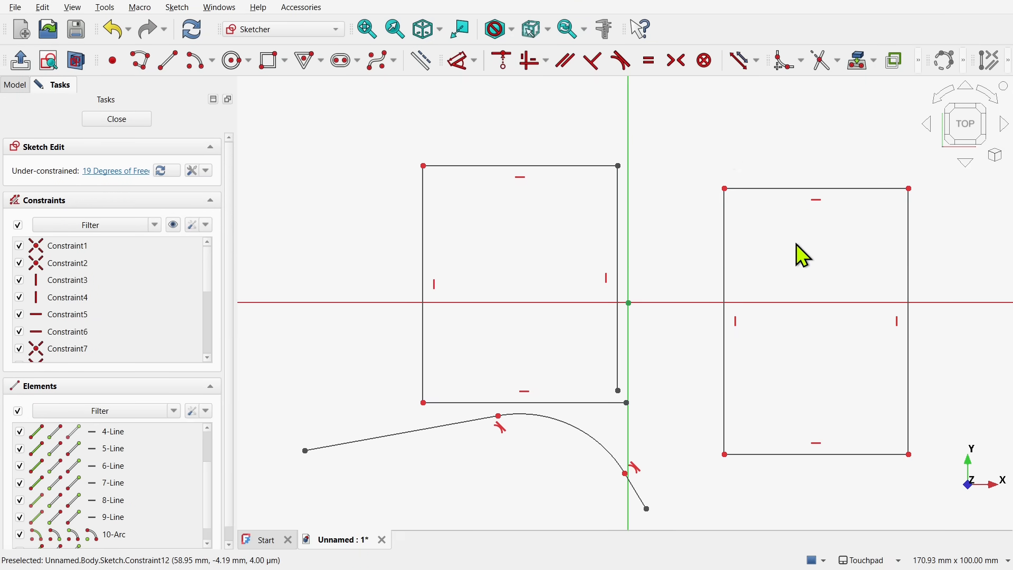
# Stretch the closed rectangle by moving its top edge up, and shift the whole window-selected rectangle slightly down
pyautogui.moveTo(811, 189); pyautogui.dragTo(797, 153)
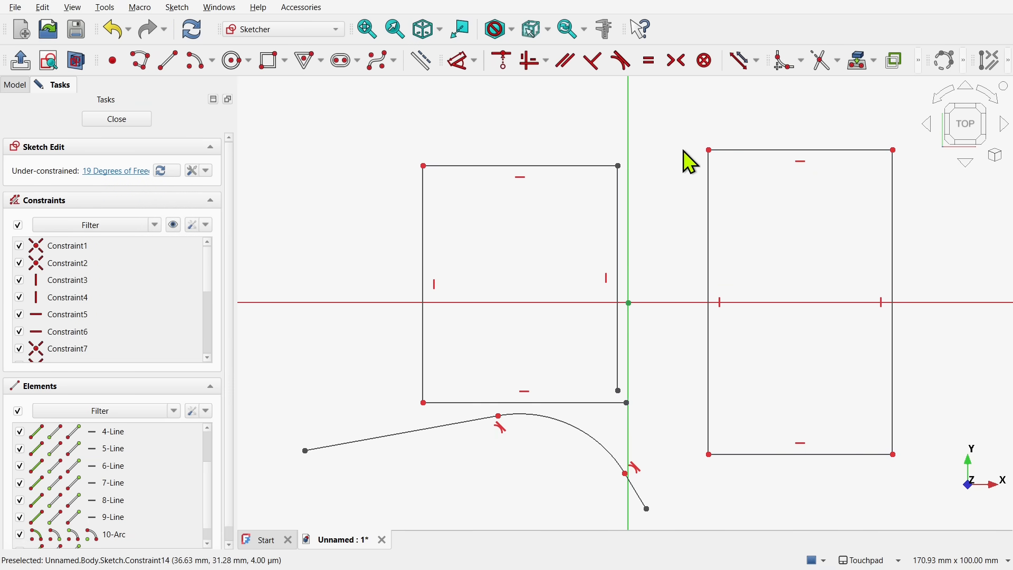
pyautogui.moveTo(660, 114); pyautogui.dragTo(942, 521)
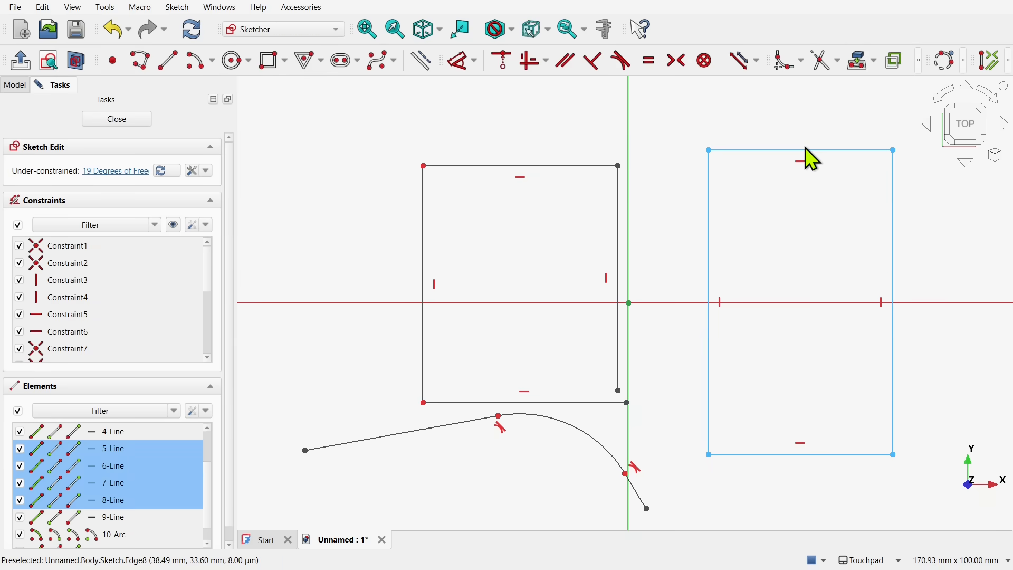
pyautogui.moveTo(809, 150)
pyautogui.mouseDown()
pyautogui.moveTo(780, 236)
pyautogui.moveTo(327, 174)
pyautogui.moveTo(324, 154)
pyautogui.moveTo(753, 192)
pyautogui.moveTo(802, 170)
pyautogui.mouseUp()
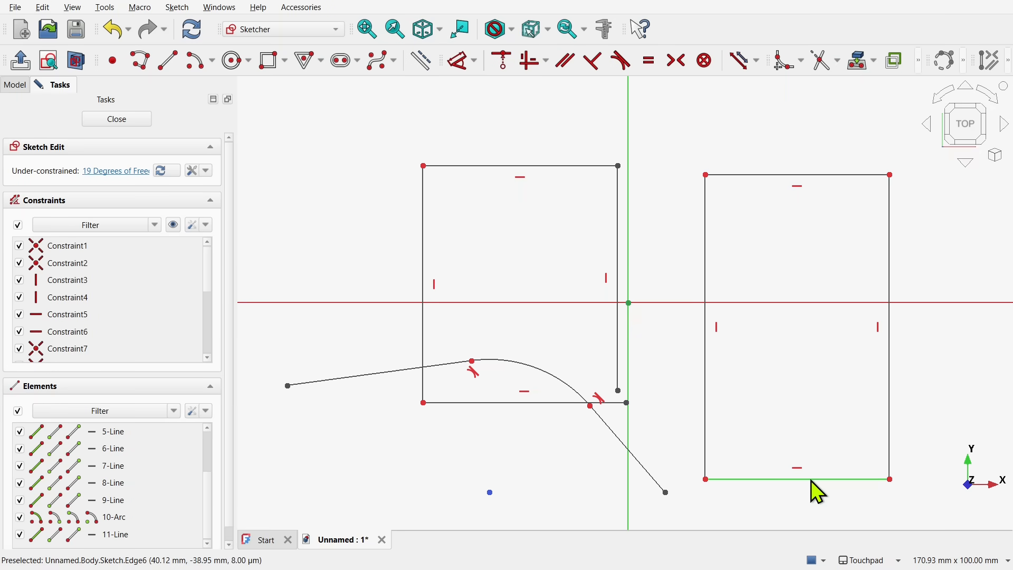
# Delete the right rectangle's bottom edge and shorten both vertical lines by moving their lower endpoints up
pyautogui.click(795, 485)
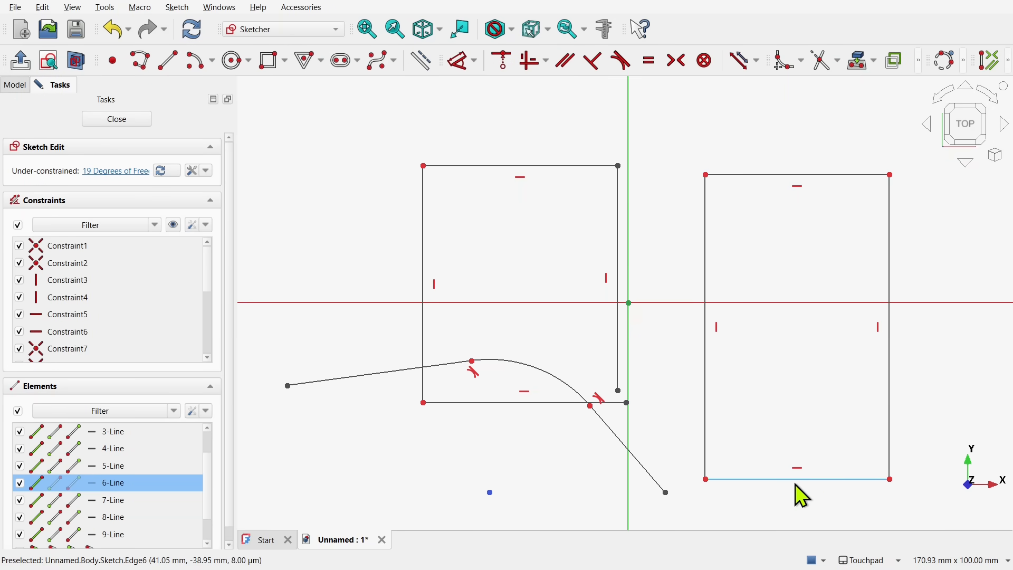
pyautogui.press('Delete')
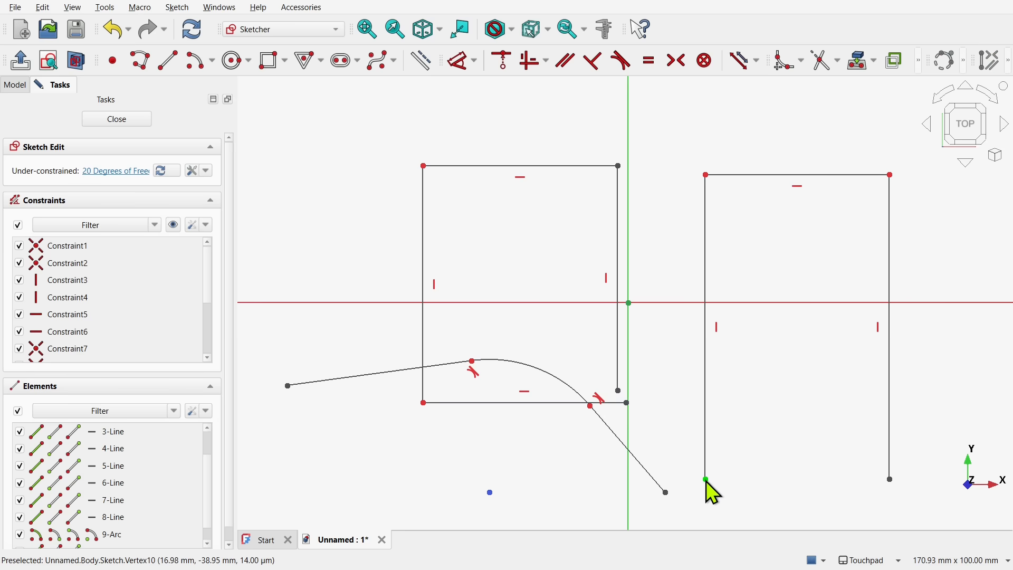
pyautogui.moveTo(706, 480); pyautogui.dragTo(706, 363)
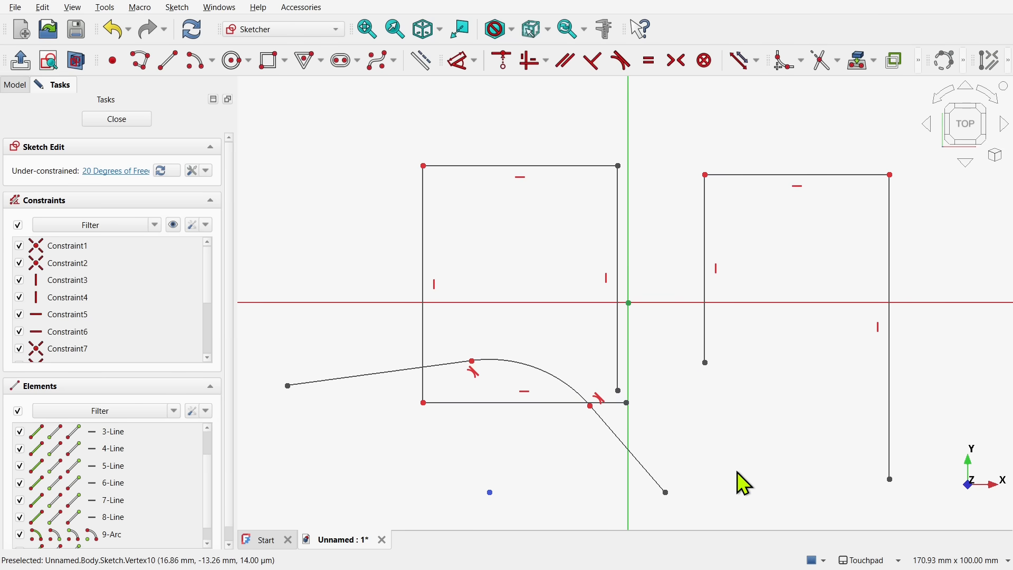
pyautogui.click(707, 364)
pyautogui.moveTo(892, 480); pyautogui.dragTo(887, 370)
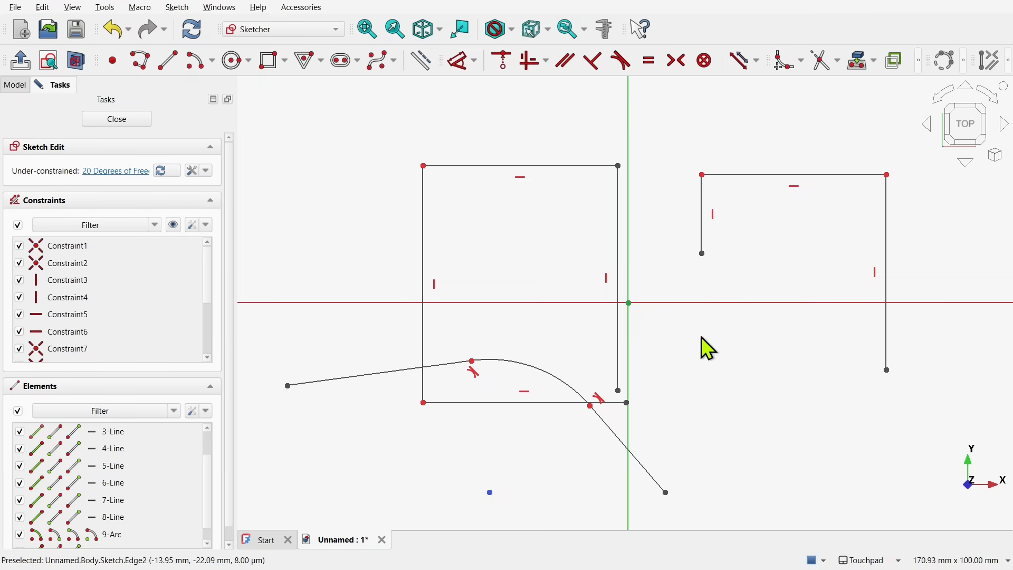
# Try constraining the right profile's lower left endpoint onto the horizontal axis, and remove the constraint to move the endpoint back above it
pyautogui.click(703, 255)
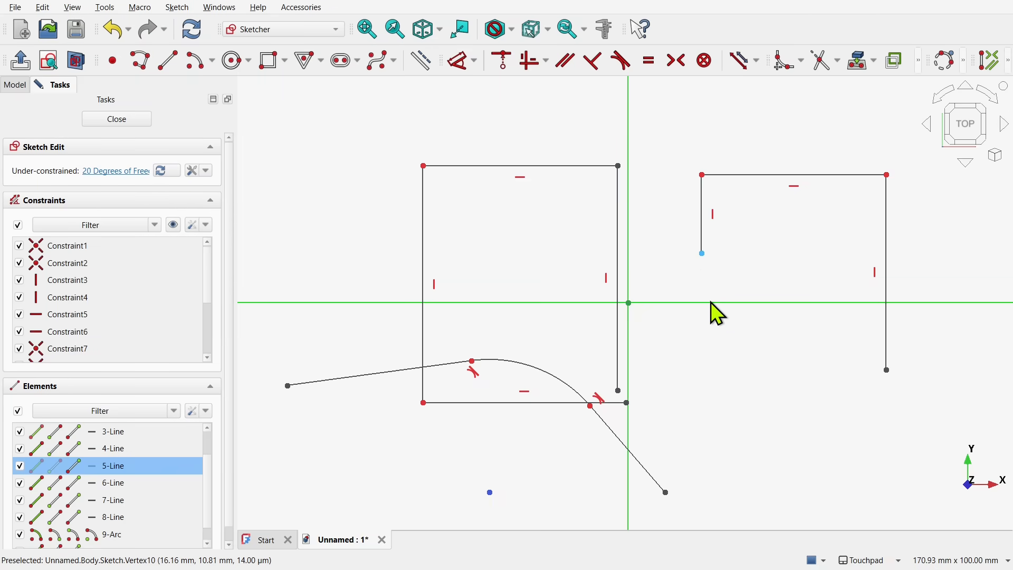
pyautogui.click(740, 305)
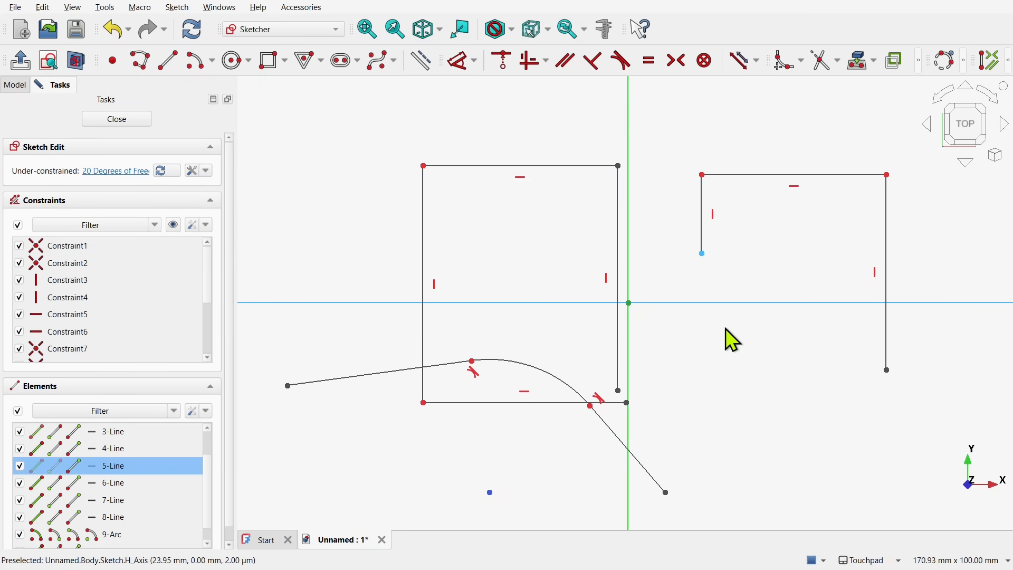
pyautogui.click(501, 62)
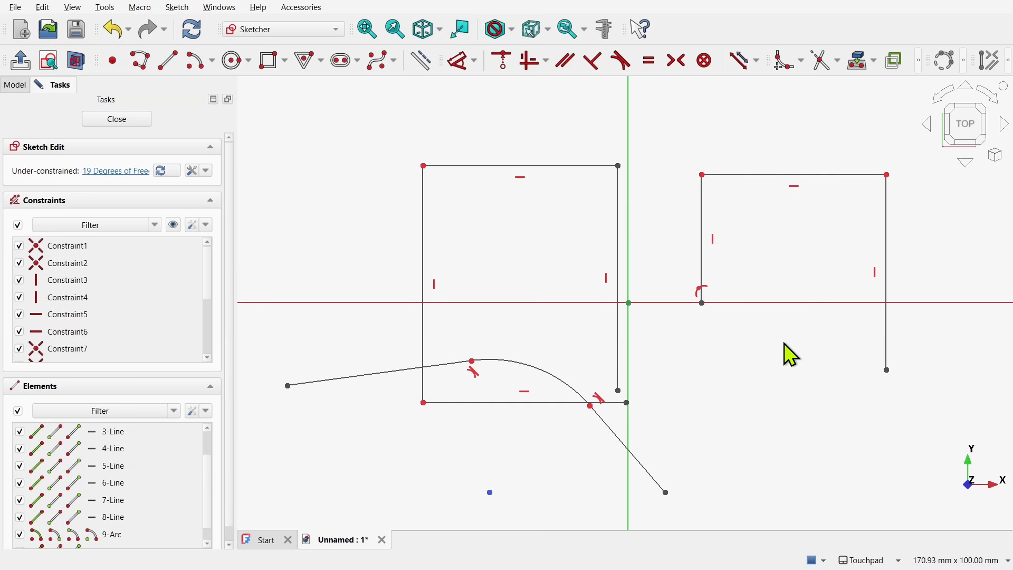
pyautogui.click(704, 291)
pyautogui.press('Delete')
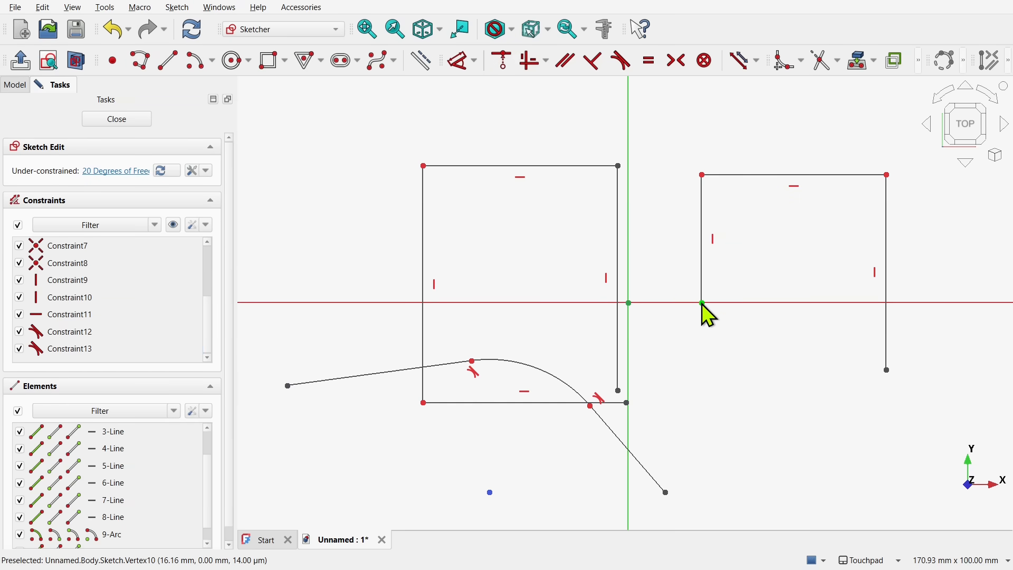
pyautogui.moveTo(702, 302); pyautogui.dragTo(709, 268)
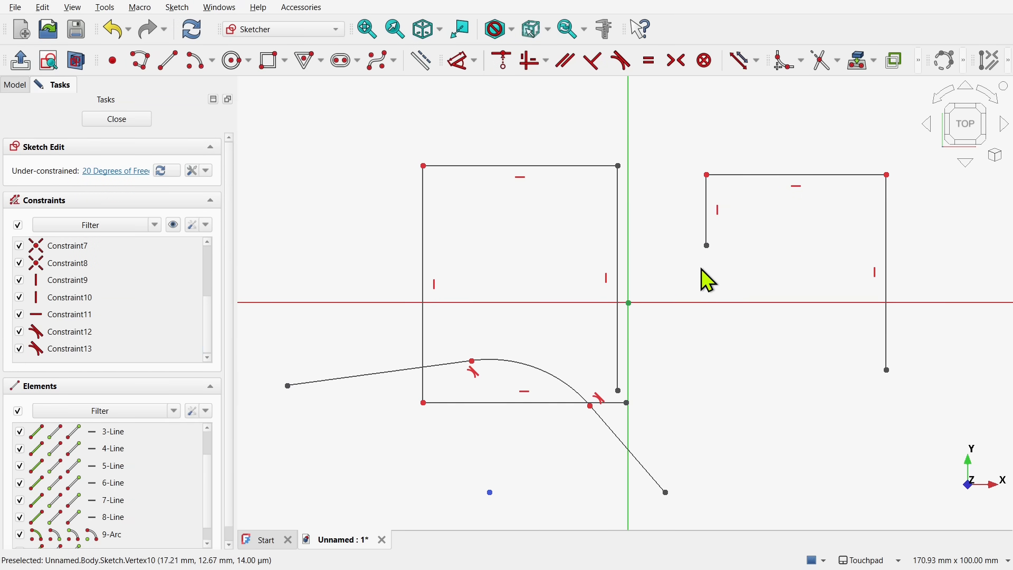
# Constrain both lower endpoints of the right profile onto the horizontal axis with a single coincident constraint
pyautogui.click(708, 247)
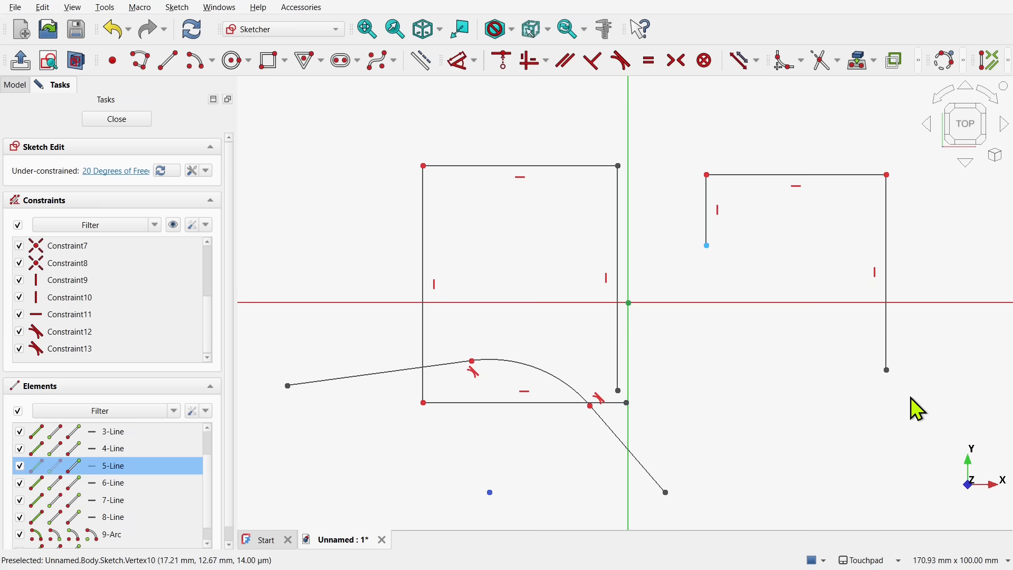
pyautogui.click(888, 370)
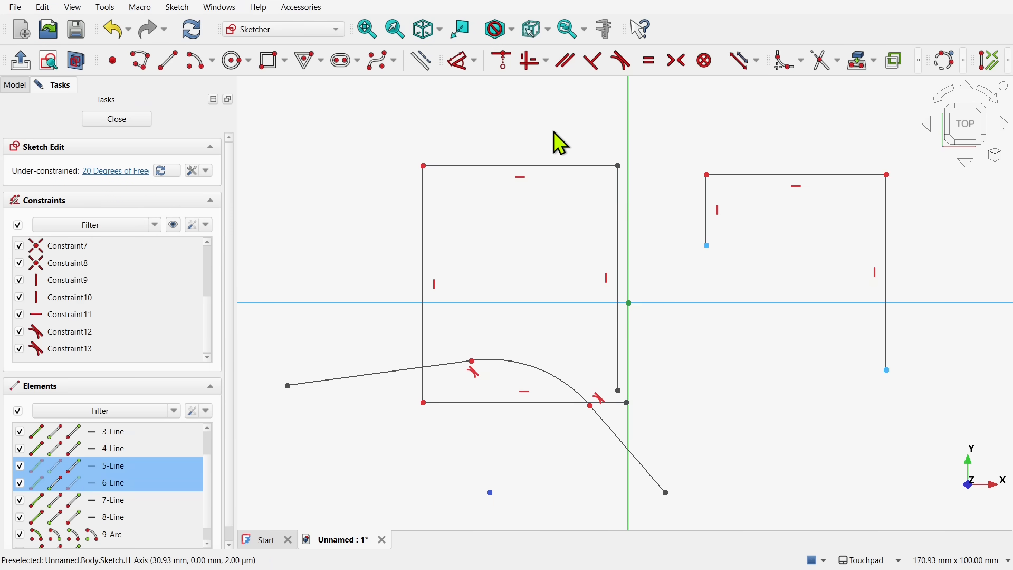
pyautogui.click(500, 63)
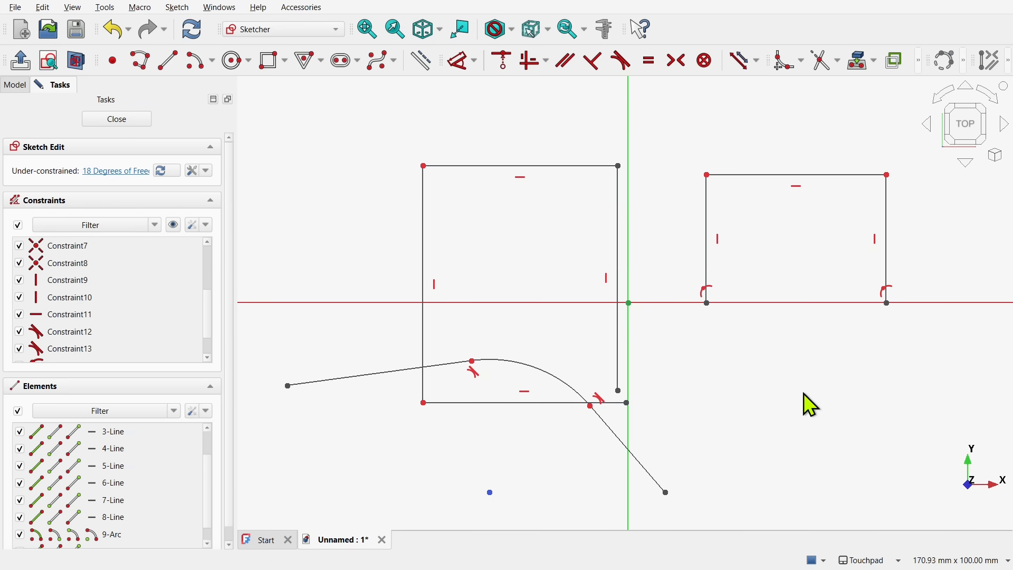
# Place a row of five points below the right profile, window-select them and apply a horizontal constraint to align them
pyautogui.click(112, 63)
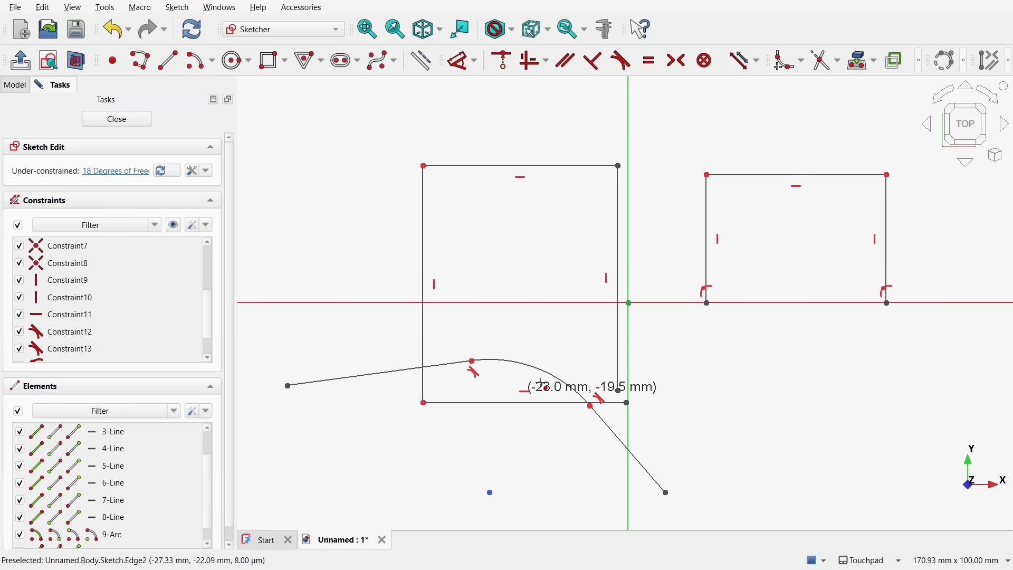
pyautogui.click(650, 370)
pyautogui.click(716, 374)
pyautogui.click(805, 372)
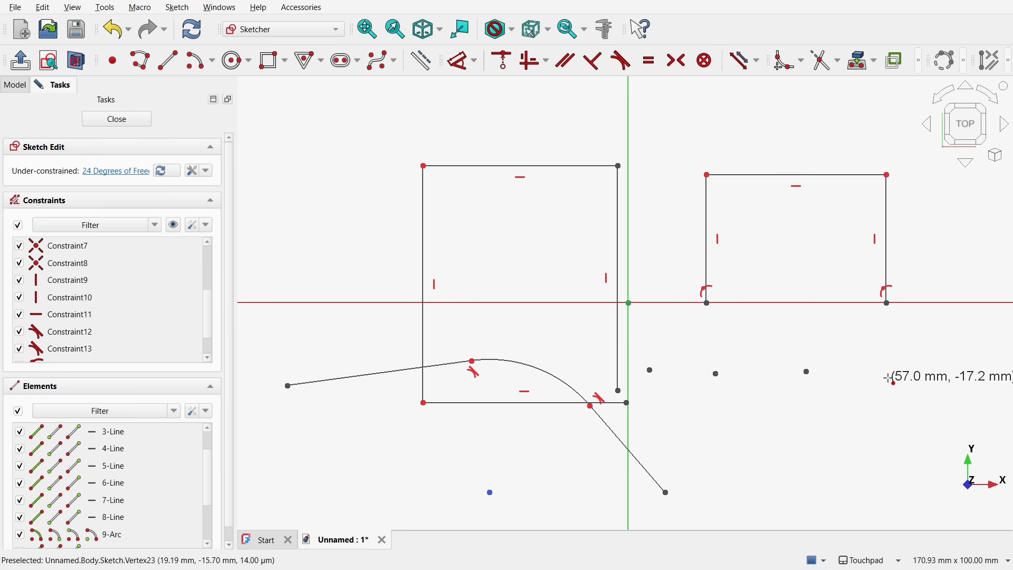
pyautogui.click(889, 376)
pyautogui.click(941, 373)
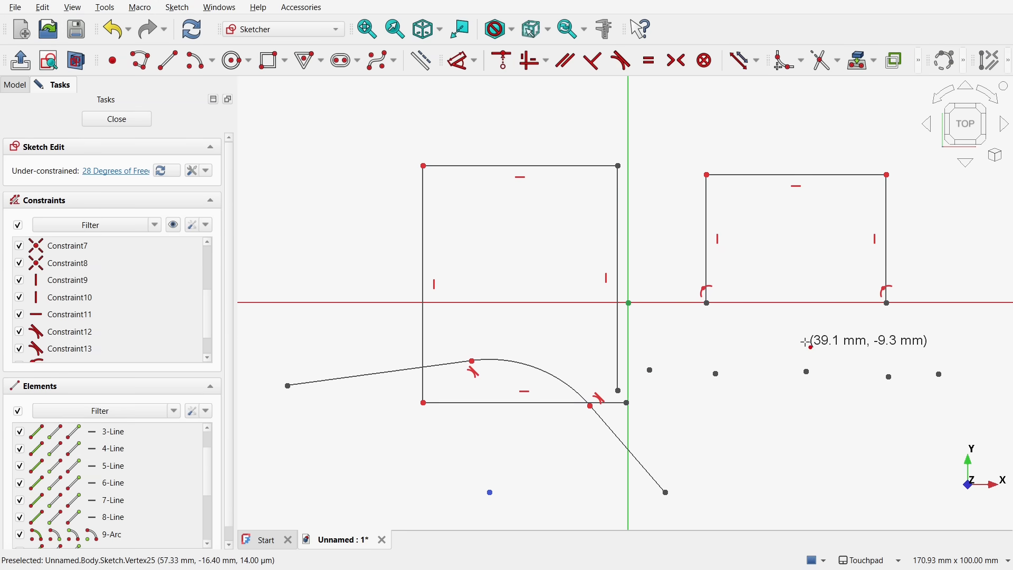
pyautogui.rightClick(696, 346)
pyautogui.moveTo(638, 326)
pyautogui.mouseDown()
pyautogui.moveTo(953, 427)
pyautogui.moveTo(976, 421)
pyautogui.mouseUp()
pyautogui.click(530, 67)
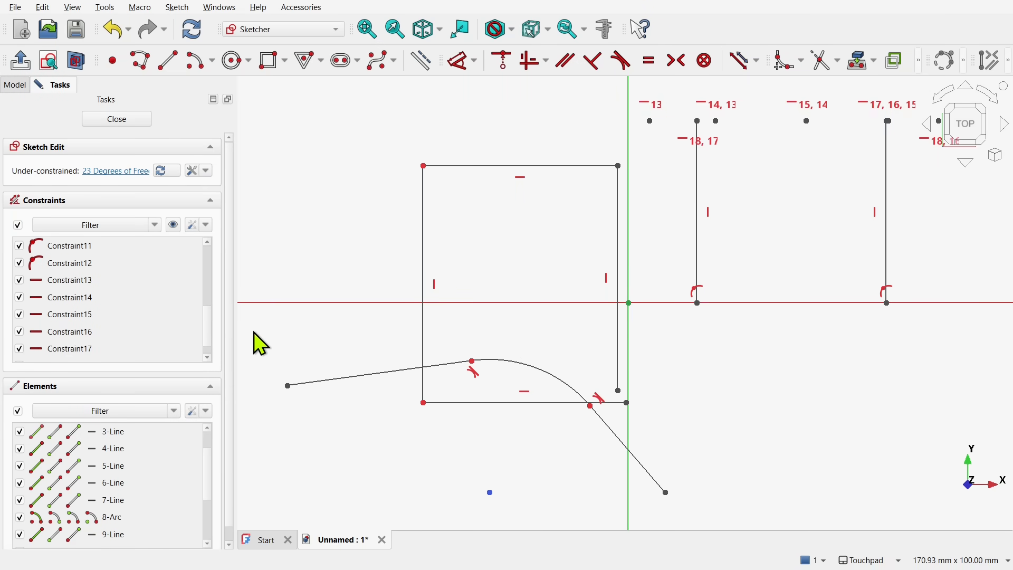
# Window-select and delete the line-and-arc chain, and restore the coincident constraint at the left profile's lower left corner
pyautogui.moveTo(263, 338)
pyautogui.mouseDown()
pyautogui.moveTo(339, 398)
pyautogui.moveTo(727, 525)
pyautogui.mouseUp()
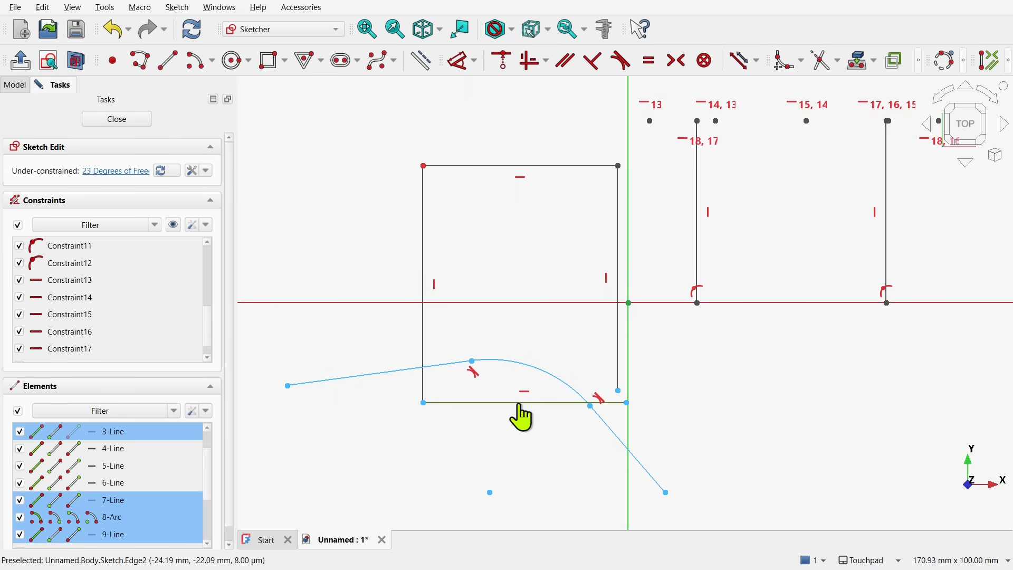
pyautogui.press('Delete')
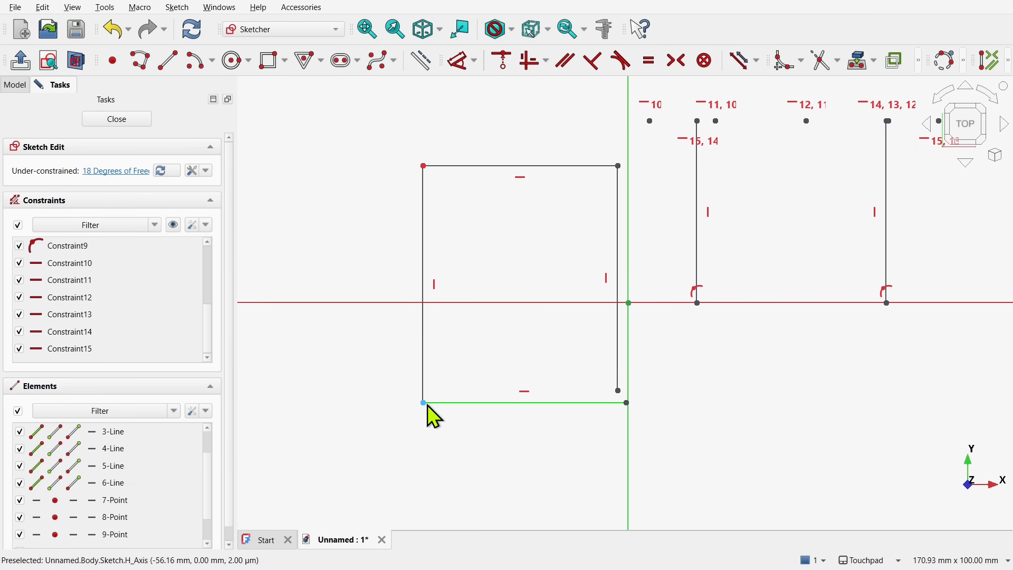
pyautogui.click(503, 60)
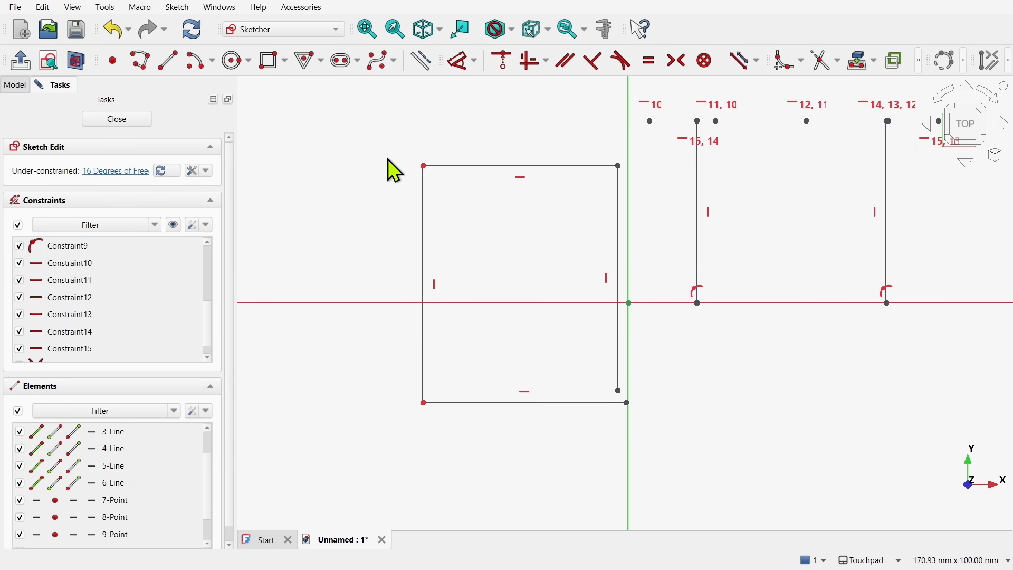
# Try drawing a line between the left profile's upper left and lower left corners, and undo it
pyautogui.click(168, 60)
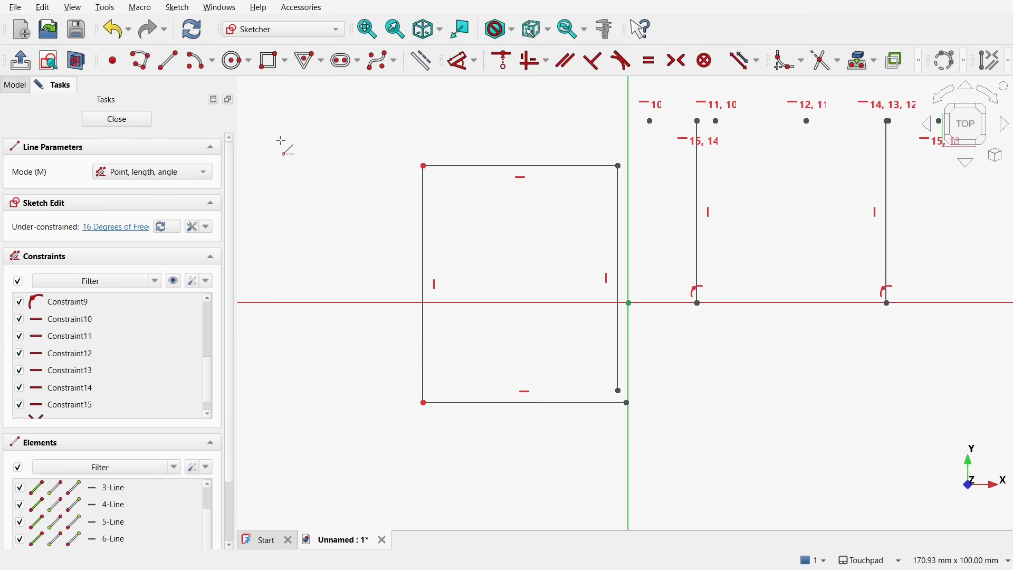
pyautogui.click(424, 166)
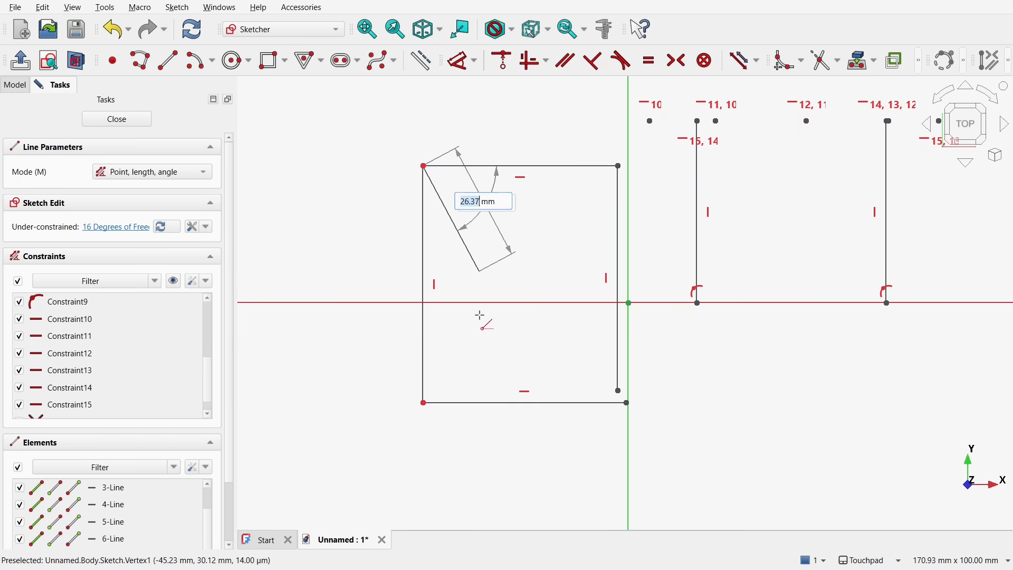
pyautogui.click(424, 403)
pyautogui.press('Escape')
pyautogui.hotkey('ctrl', 'z')
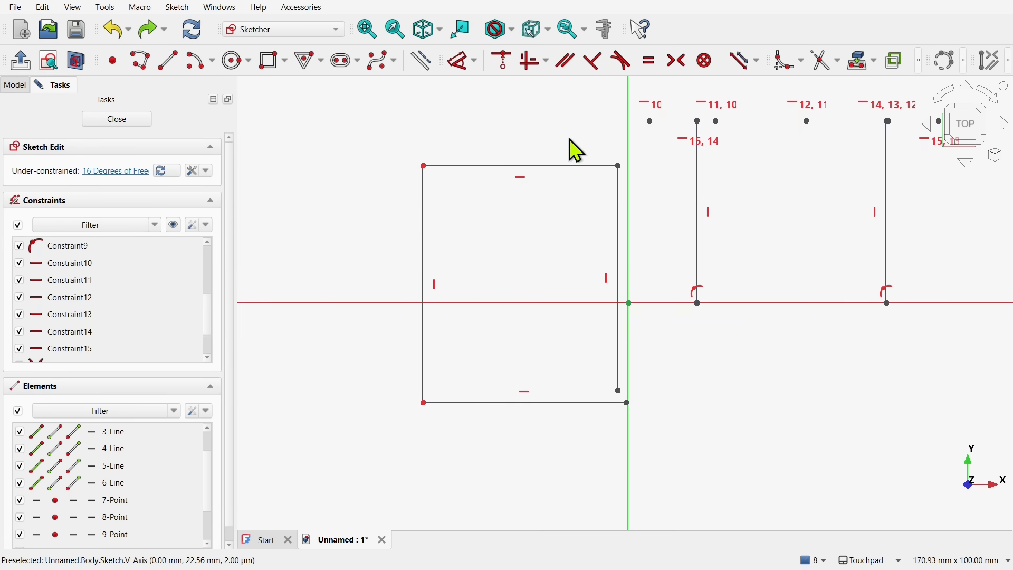
# Close the left profile's upper right and lower right corners with coincident constraints on window-selected endpoints, and move its top edge to the left
pyautogui.moveTo(569, 138); pyautogui.dragTo(646, 198)
pyautogui.press('c')
pyautogui.moveTo(590, 356); pyautogui.dragTo(653, 439)
pyautogui.press('c')
pyautogui.moveTo(573, 167); pyautogui.dragTo(520, 165)
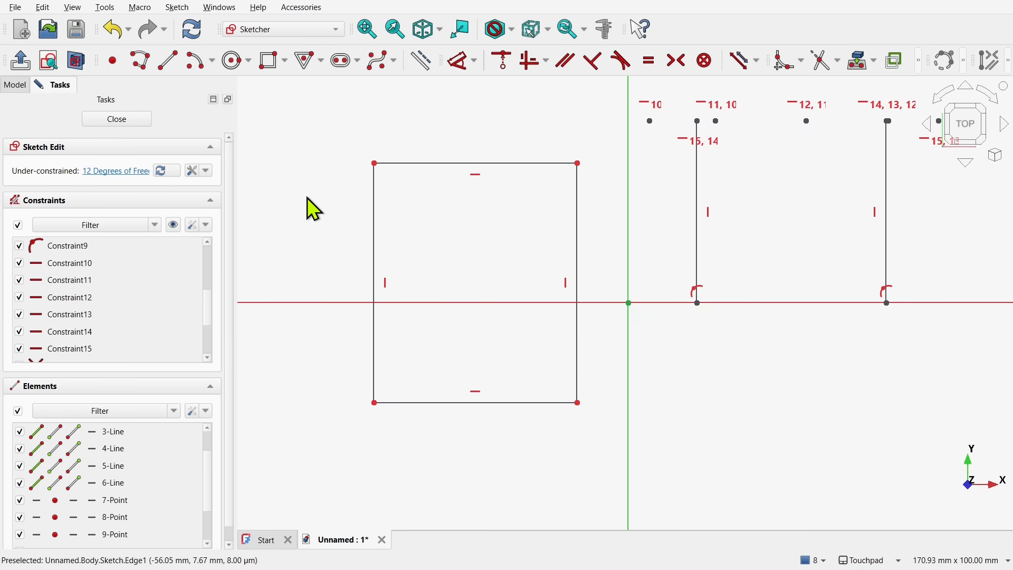
# Dimension the lengths of the left rectangle's left edge and top edge, accepting the current values
pyautogui.click(374, 227)
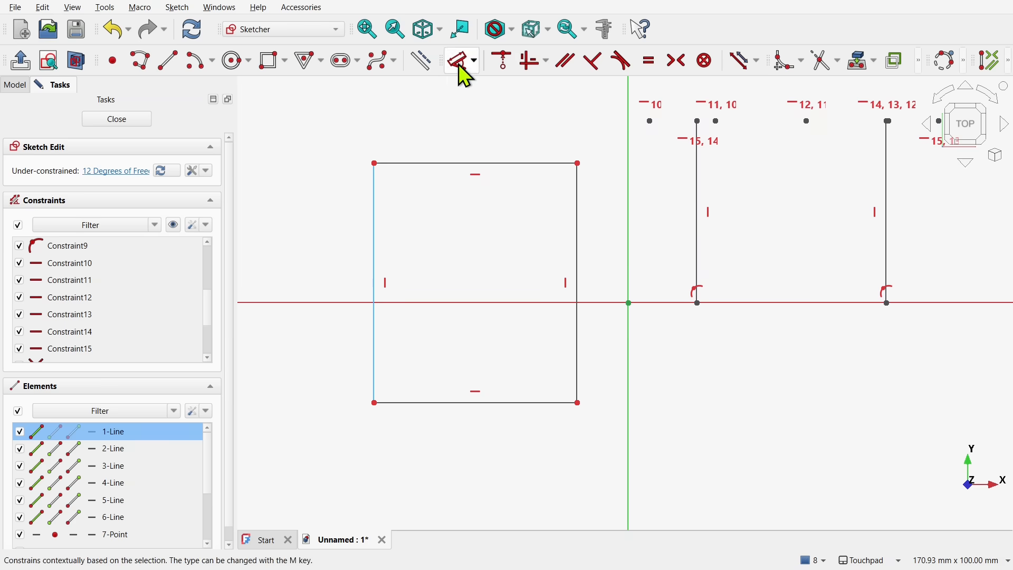
pyautogui.click(460, 63)
pyautogui.click(321, 226)
pyautogui.click(387, 301)
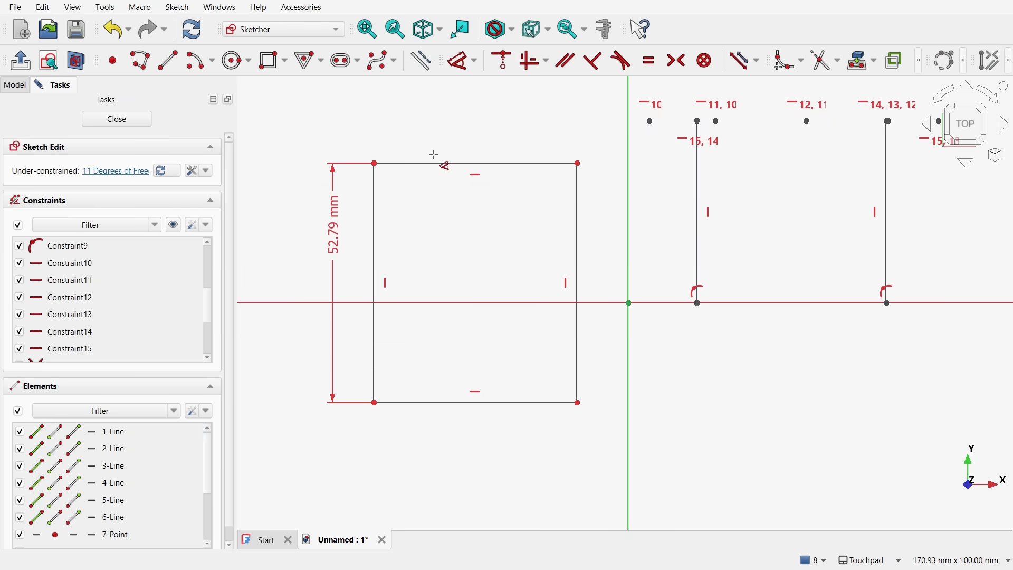
pyautogui.click(437, 163)
pyautogui.click(422, 119)
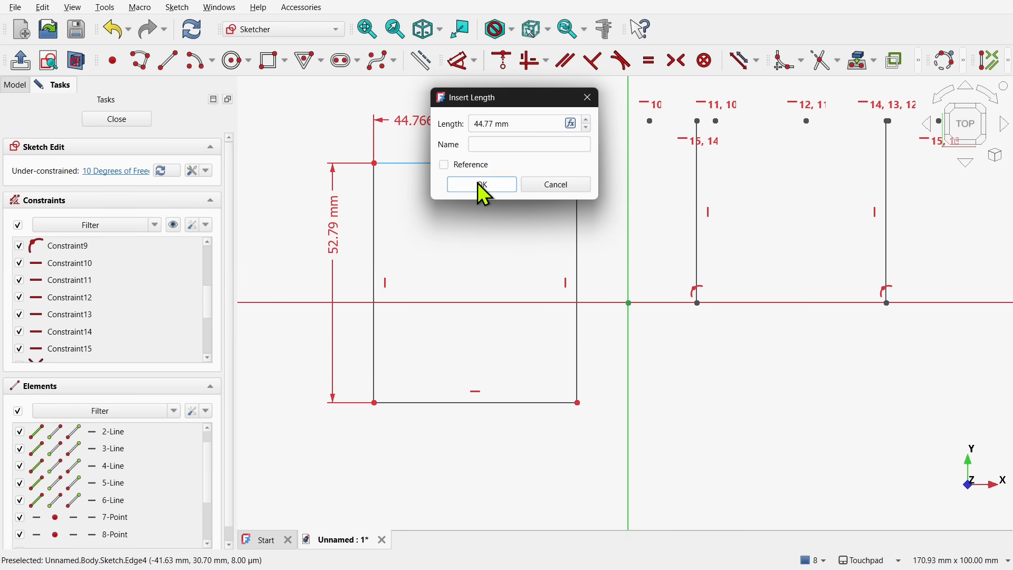
pyautogui.click(483, 185)
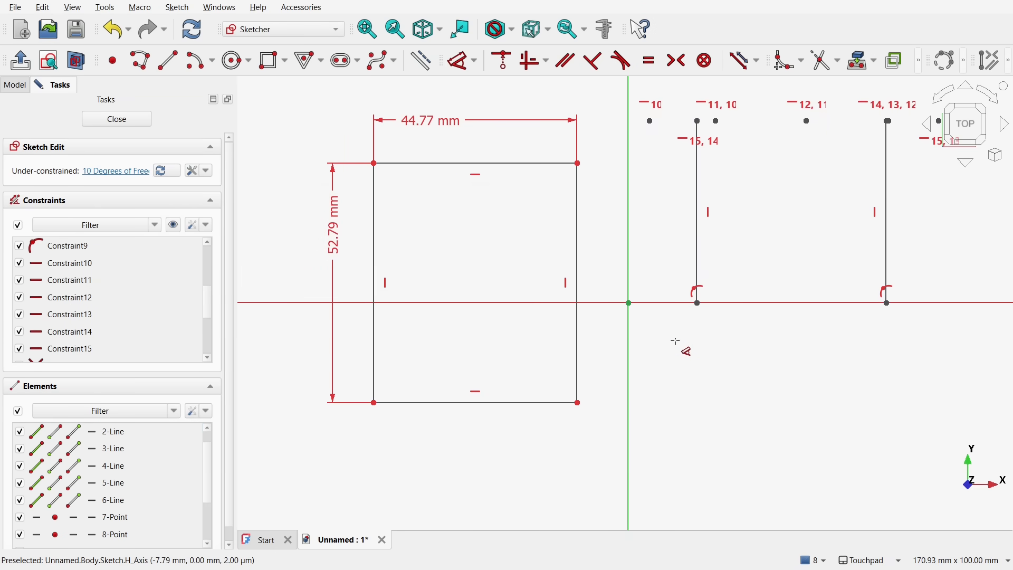
# Make the dimensioned rectangle's upper left and lower right corners symmetric about the origin, and move the overlapping vertical line clear to the right
pyautogui.click(378, 163)
pyautogui.click(579, 393)
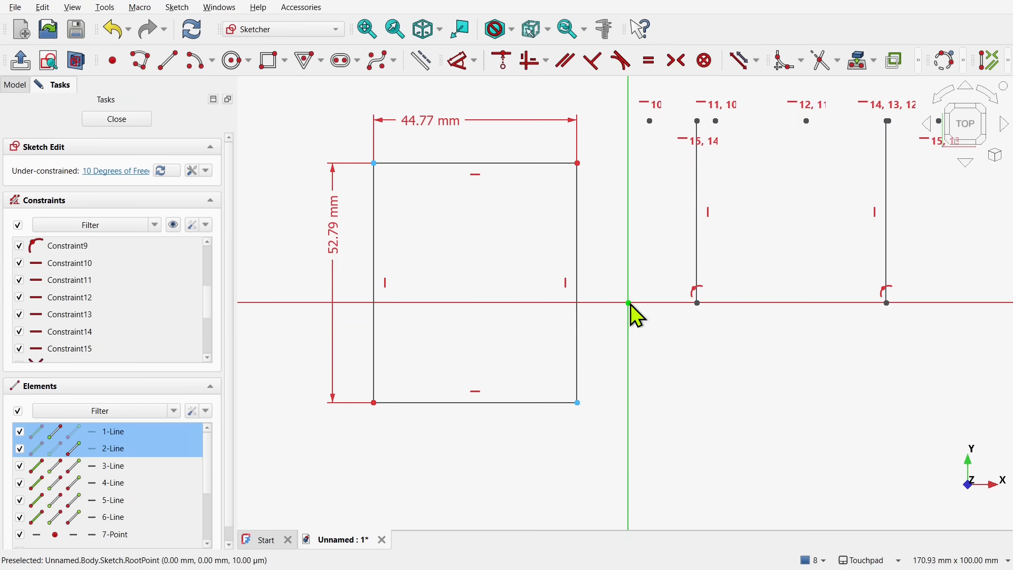
pyautogui.click(629, 303)
pyautogui.click(676, 60)
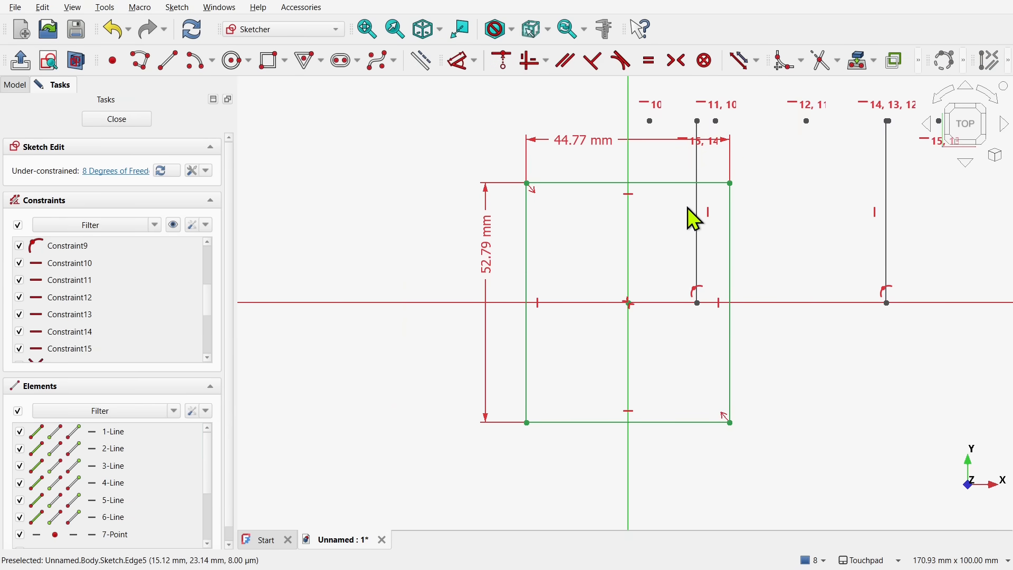
pyautogui.moveTo(698, 228); pyautogui.dragTo(809, 229)
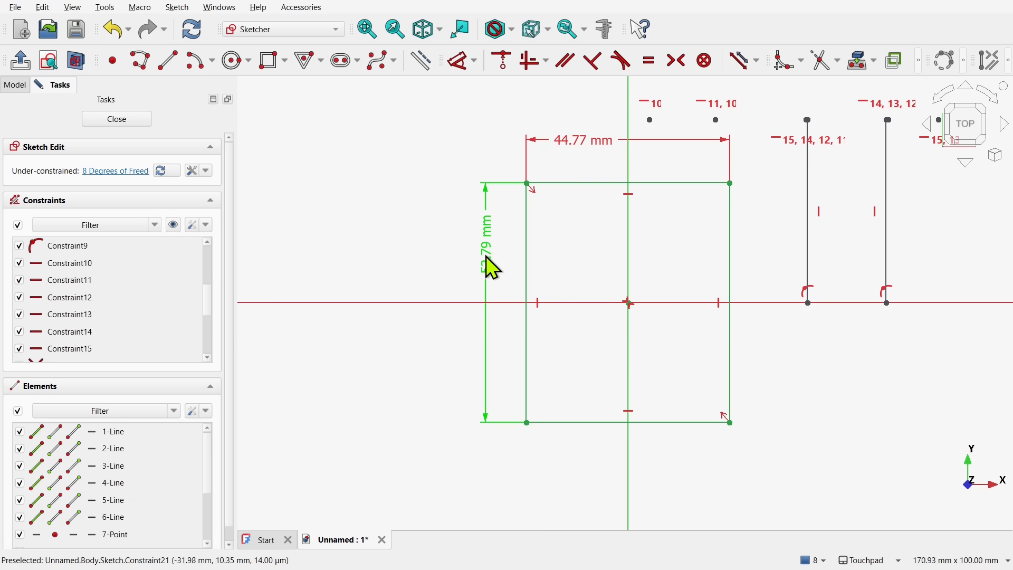
# Reposition the rectangle's height dimension label and deactivate all constraints associated with the rectangle's left edge
pyautogui.moveTo(488, 265); pyautogui.dragTo(494, 324)
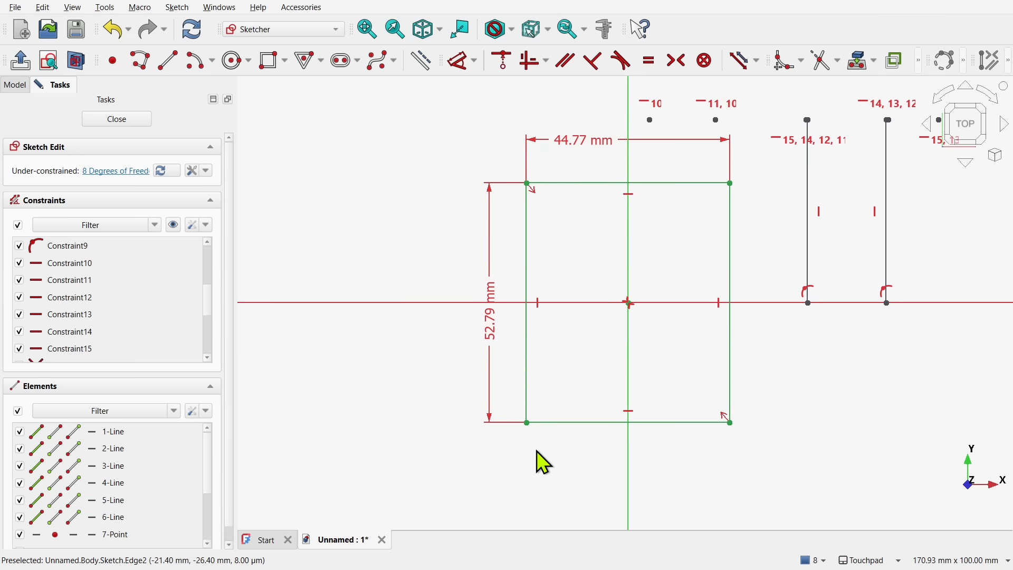
pyautogui.click(528, 359)
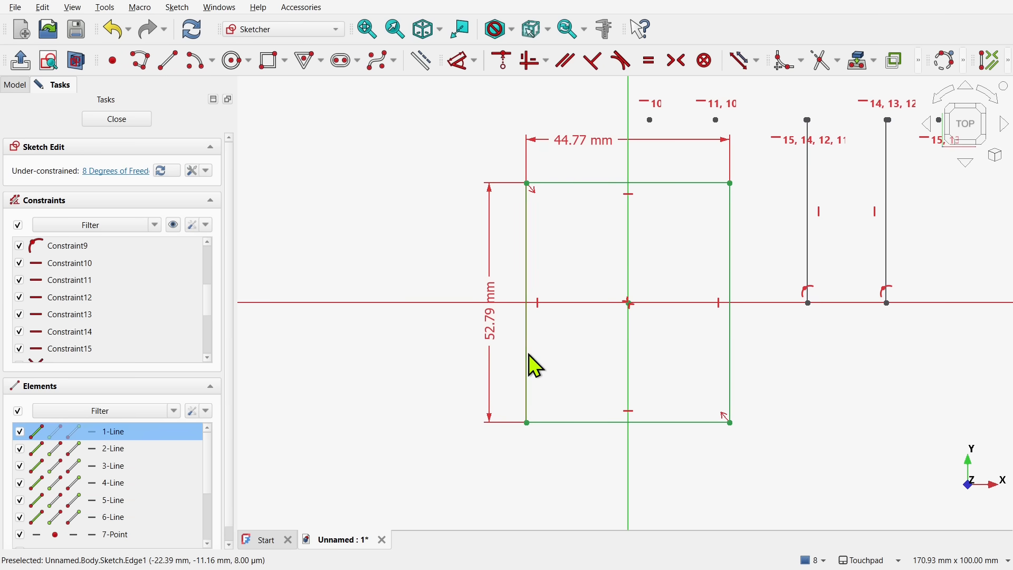
pyautogui.rightClick(561, 351)
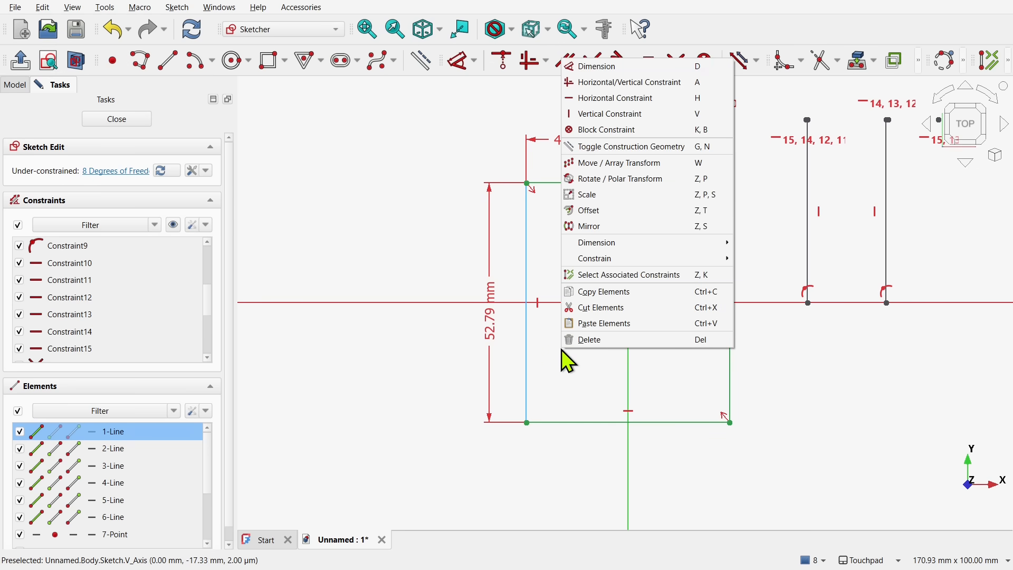
pyautogui.click(628, 275)
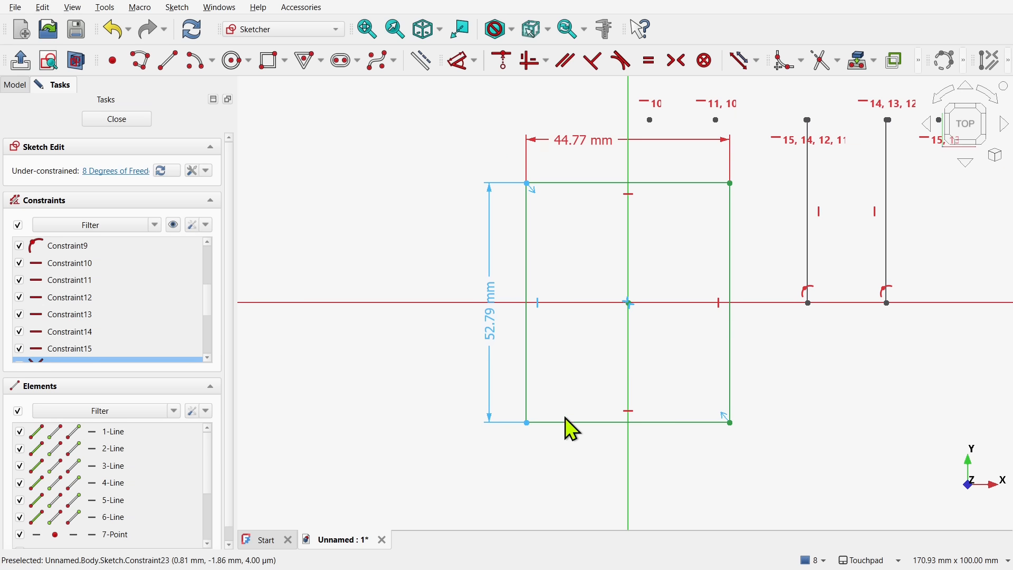
pyautogui.rightClick(579, 356)
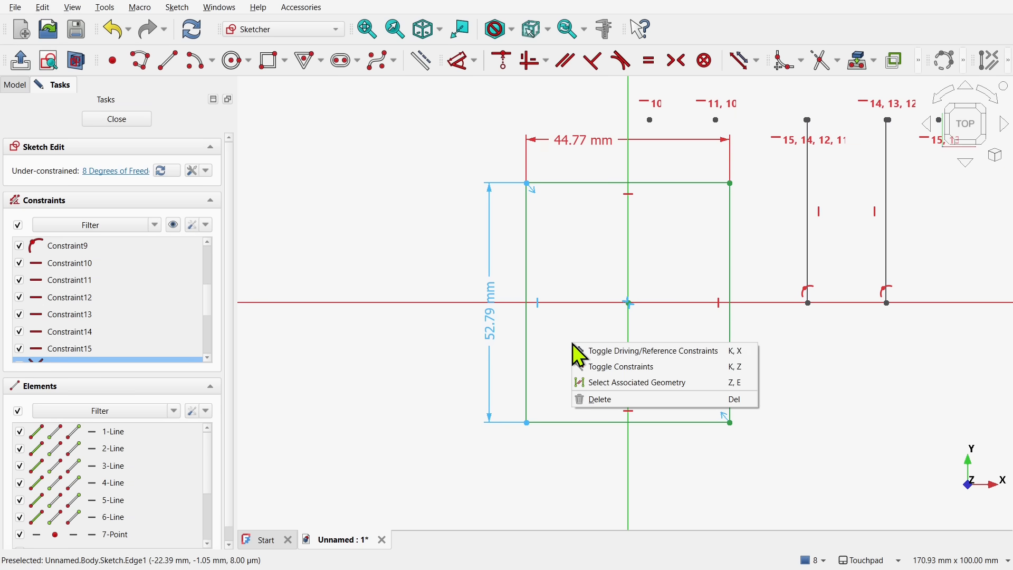
pyautogui.click(633, 367)
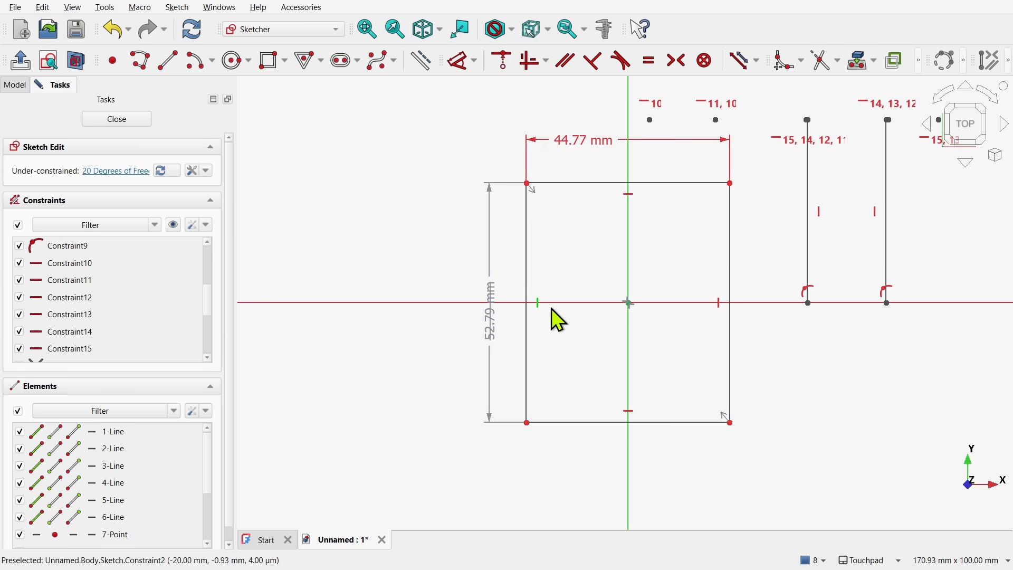
# Move the freed left edge clear to the left and delete the duplicate line remaining at its original position
pyautogui.moveTo(532, 328); pyautogui.dragTo(376, 357)
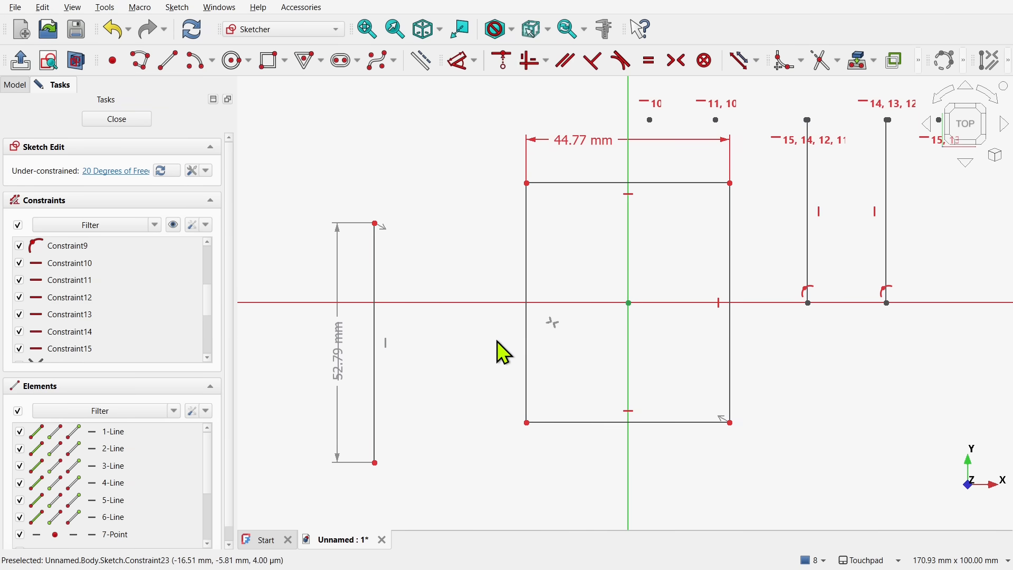
pyautogui.click(533, 349)
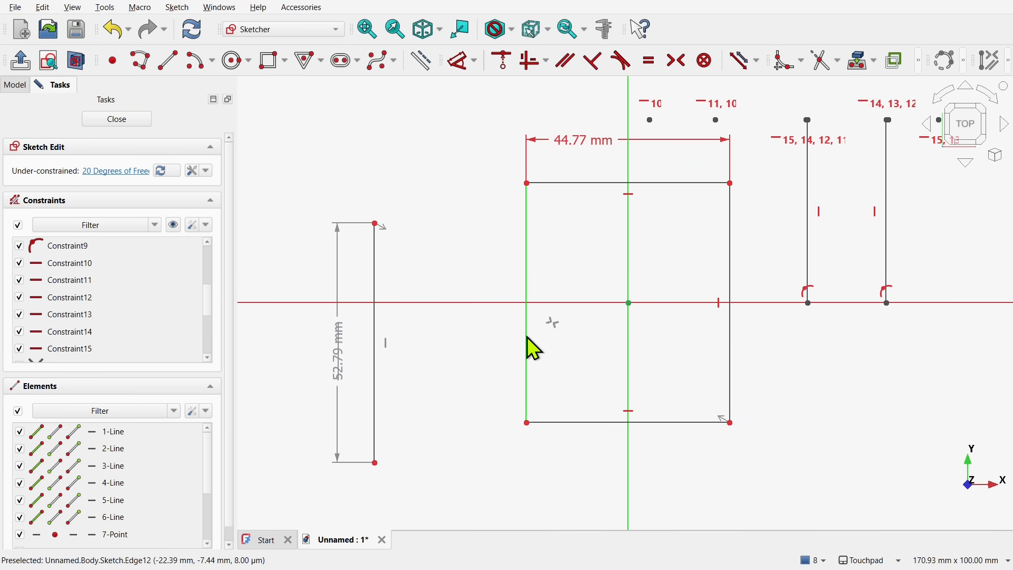
pyautogui.click(528, 338)
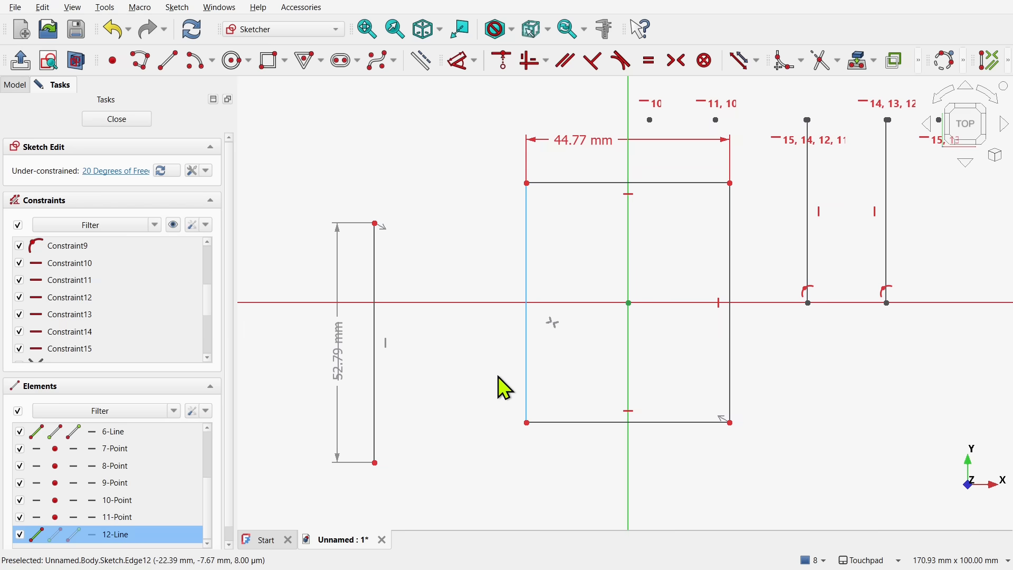
pyautogui.press('Delete')
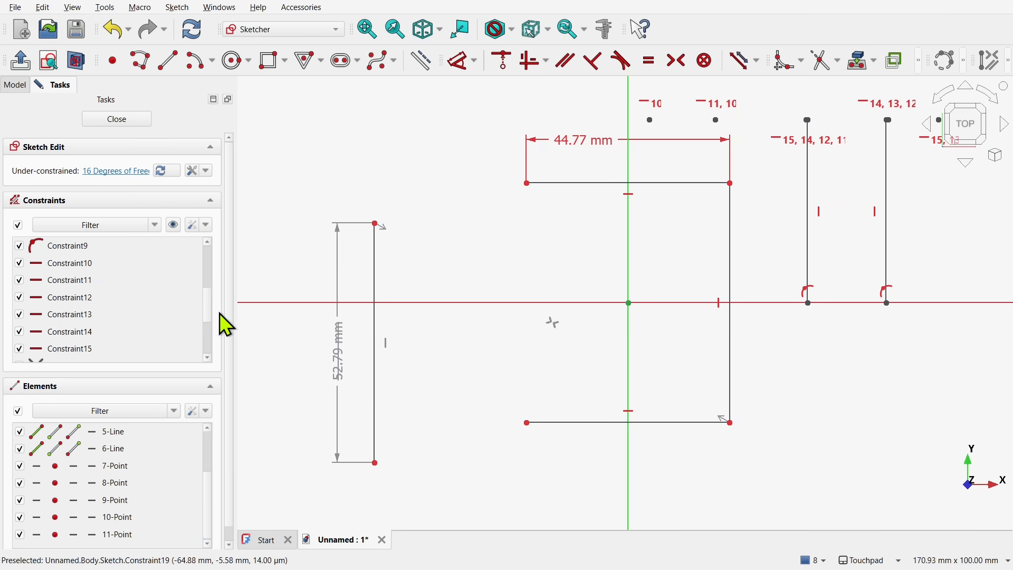
# Select the detached vertical line with its endpoints, select its associated constraints and reactivate them all
pyautogui.moveTo(211, 312); pyautogui.dragTo(209, 353)
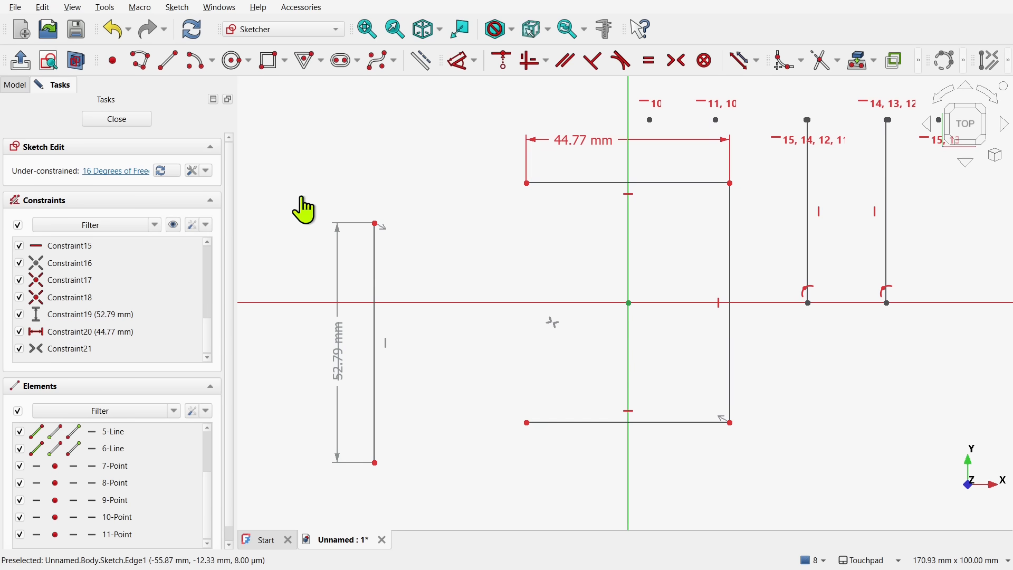
pyautogui.moveTo(301, 196); pyautogui.dragTo(425, 488)
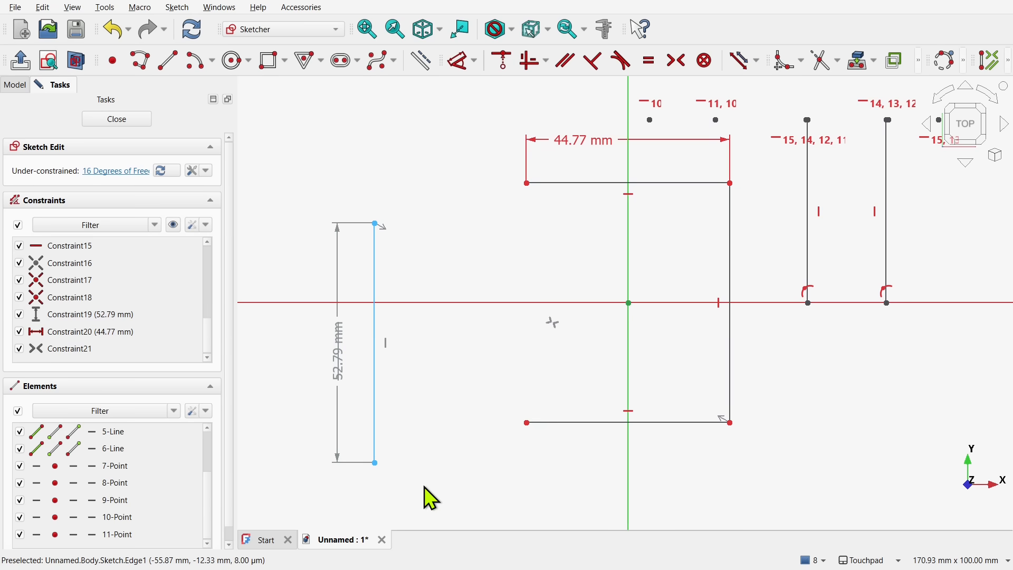
pyautogui.rightClick(398, 397)
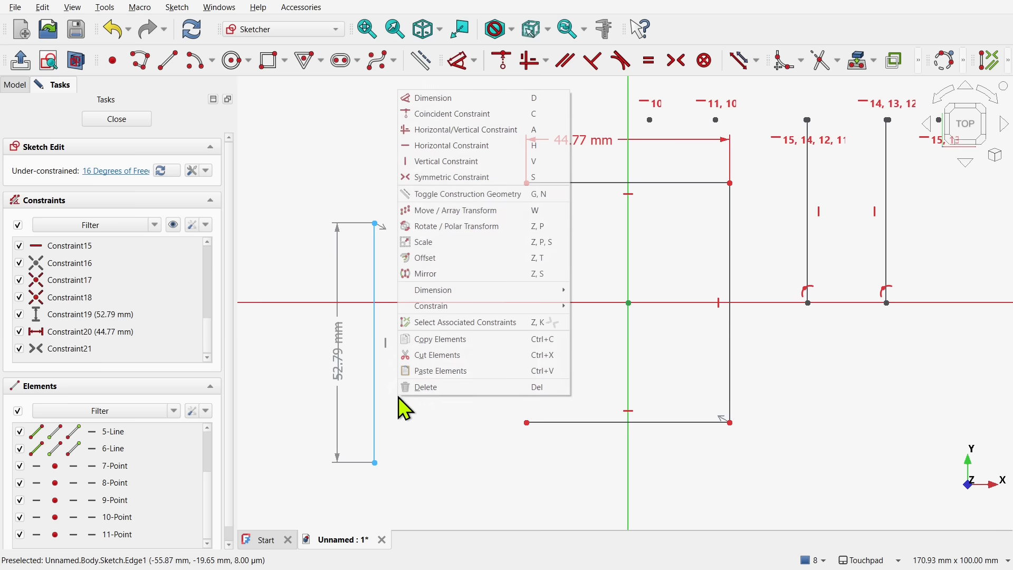
pyautogui.click(499, 331)
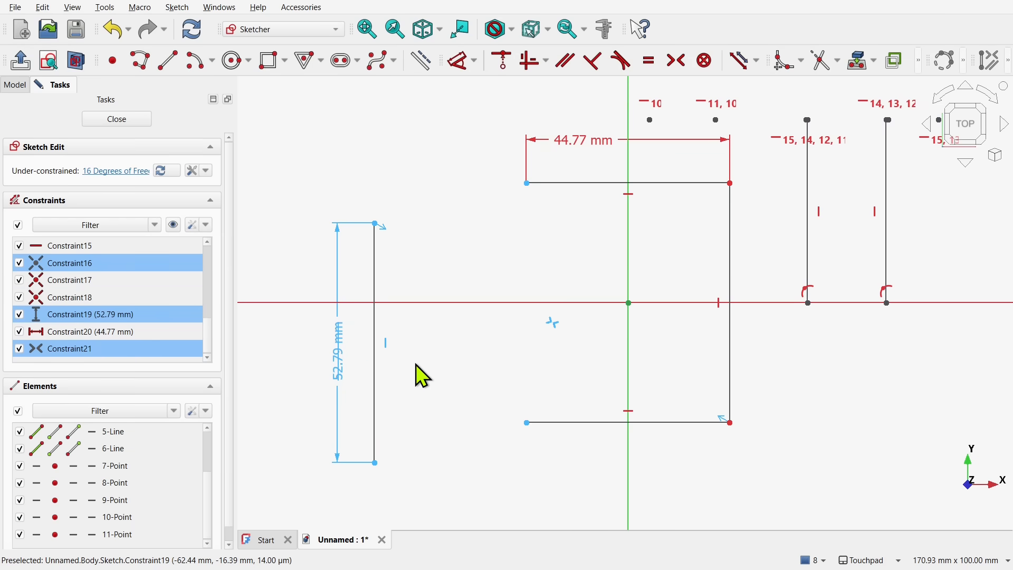
pyautogui.rightClick(420, 351)
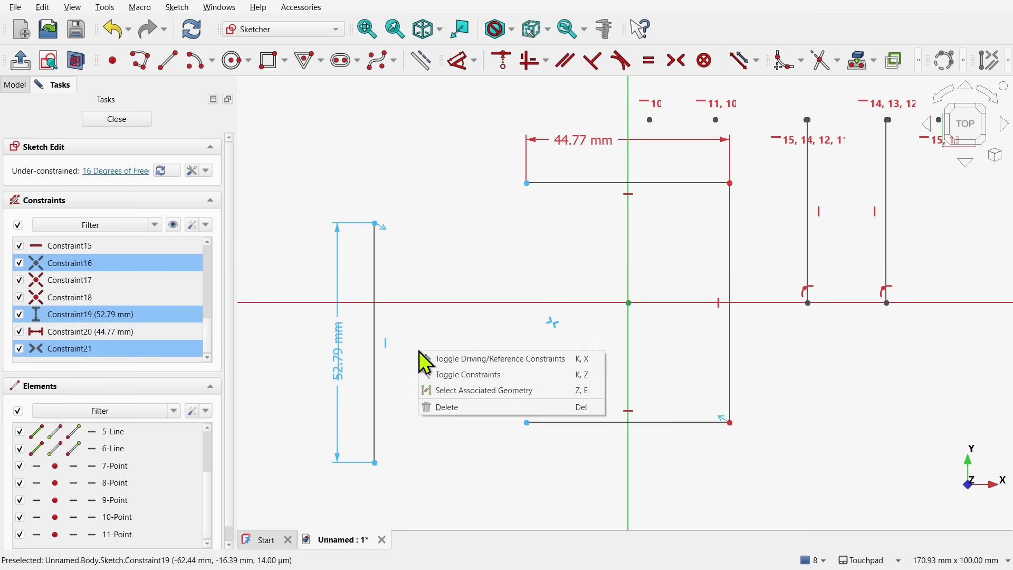
pyautogui.click(468, 374)
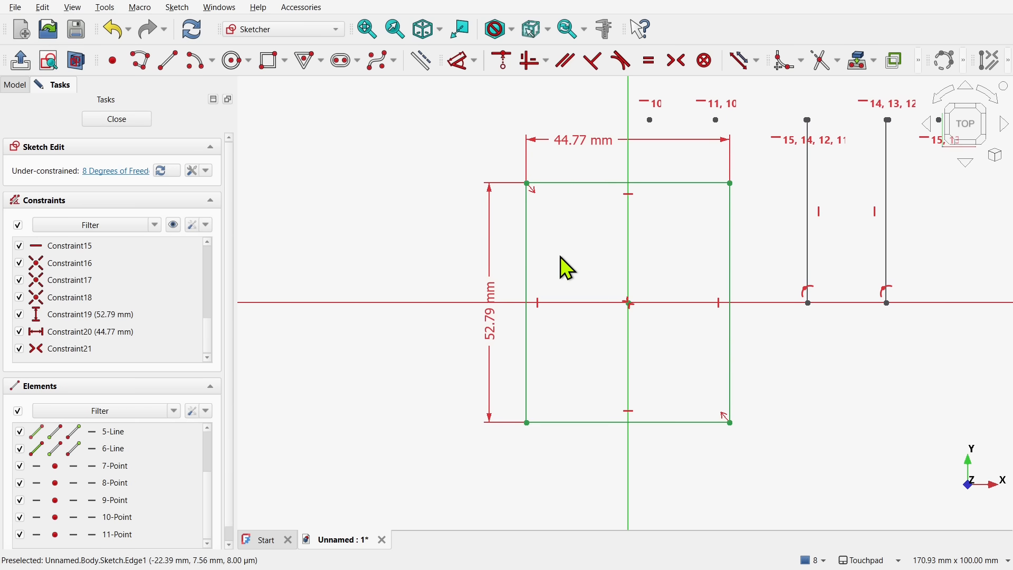
# Draw a horizontal line below the two vertical lines to the right of the rectangle
pyautogui.click(168, 61)
pyautogui.click(837, 365)
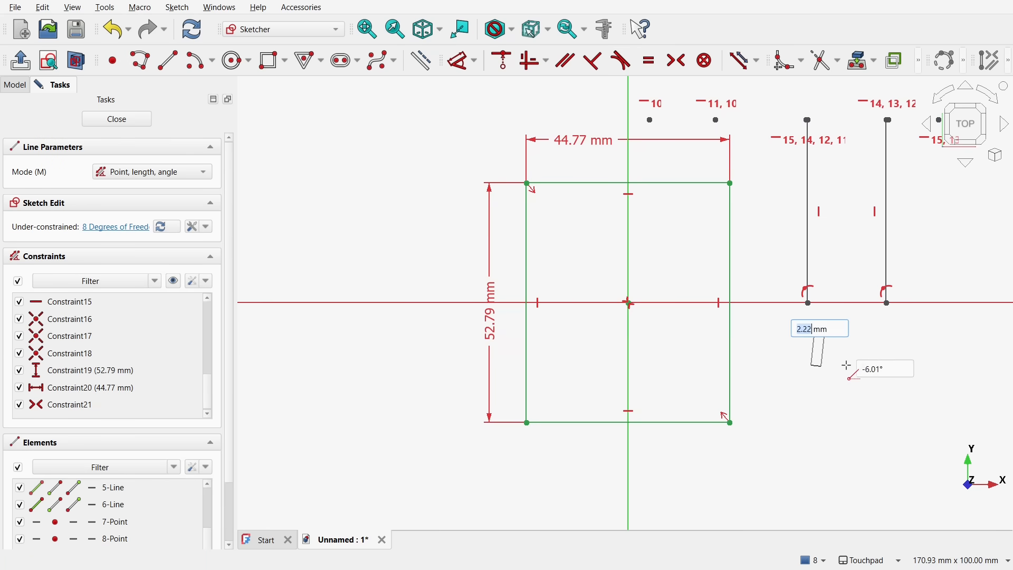
pyautogui.click(919, 365)
pyautogui.press('Escape')
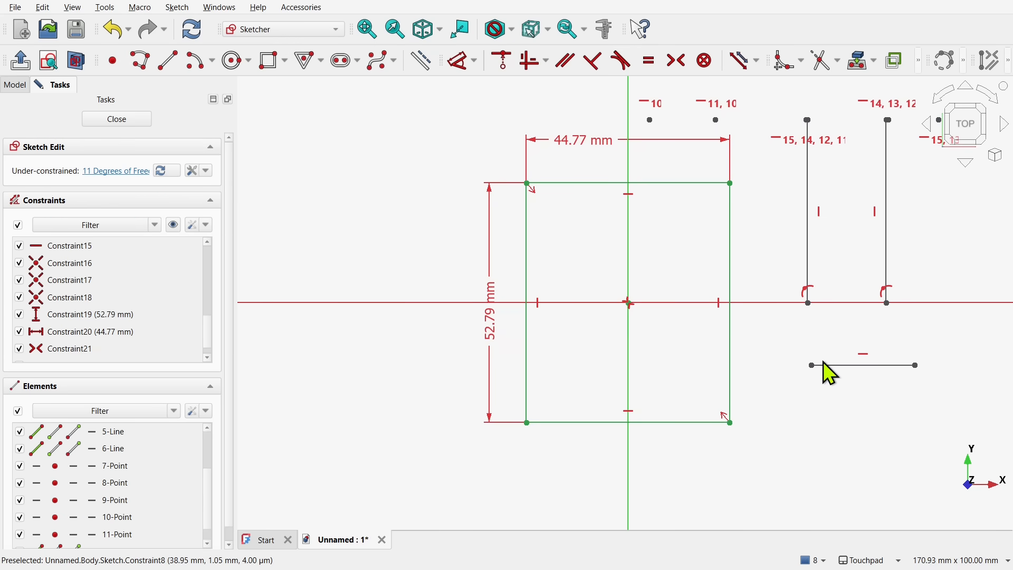
# Join the horizontal line's ends to the vertical lines' lower endpoints with coincident constraints, and delete the redundant horizontal constraint
pyautogui.moveTo(772, 276); pyautogui.dragTo(847, 416)
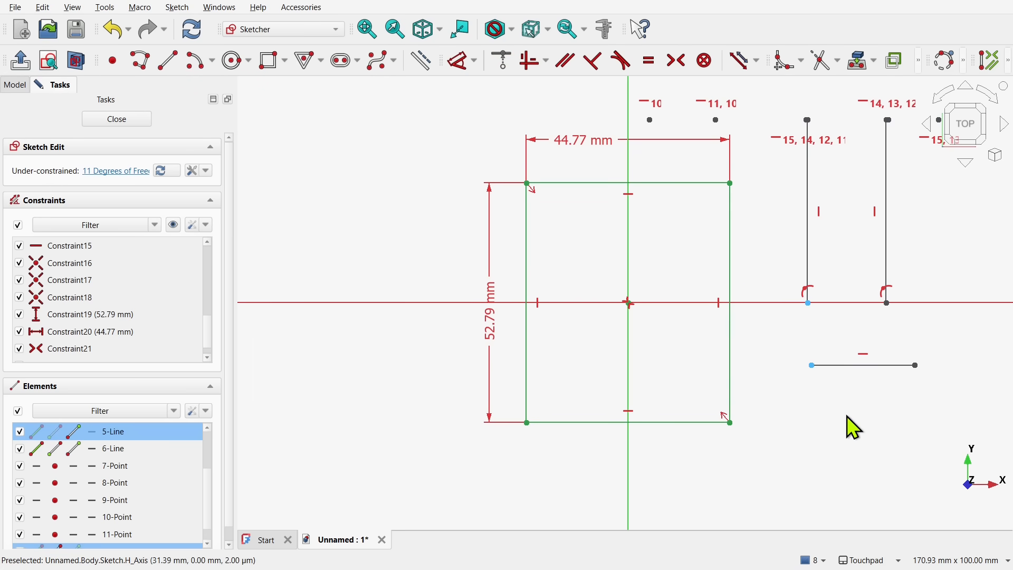
pyautogui.press('c')
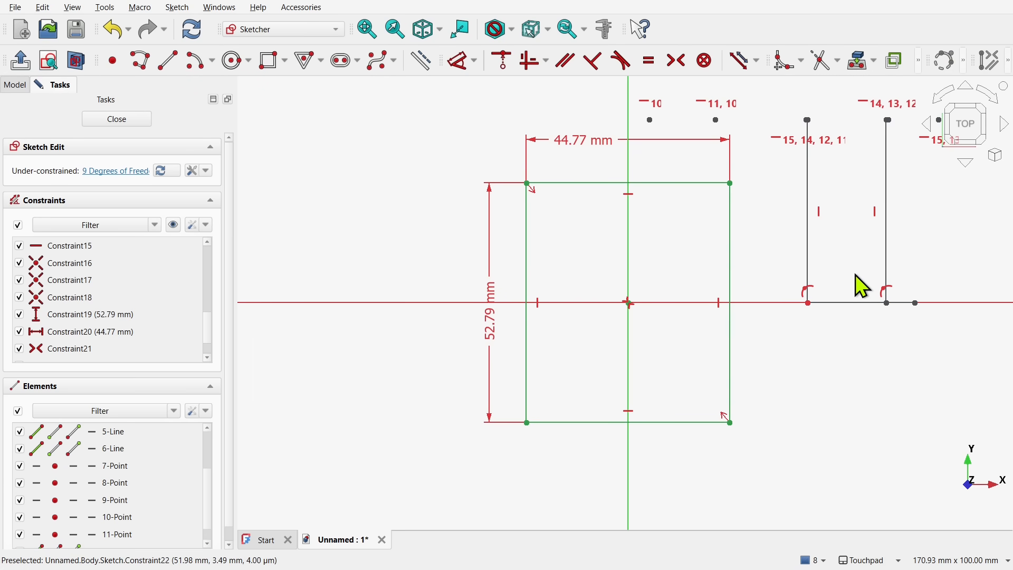
pyautogui.moveTo(853, 274); pyautogui.dragTo(946, 343)
pyautogui.press('c')
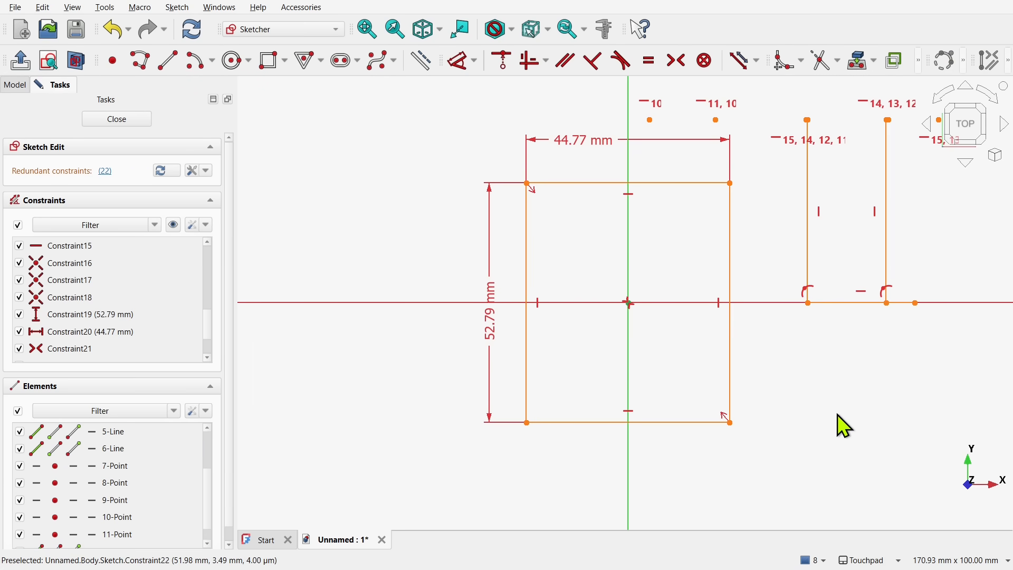
pyautogui.click(105, 172)
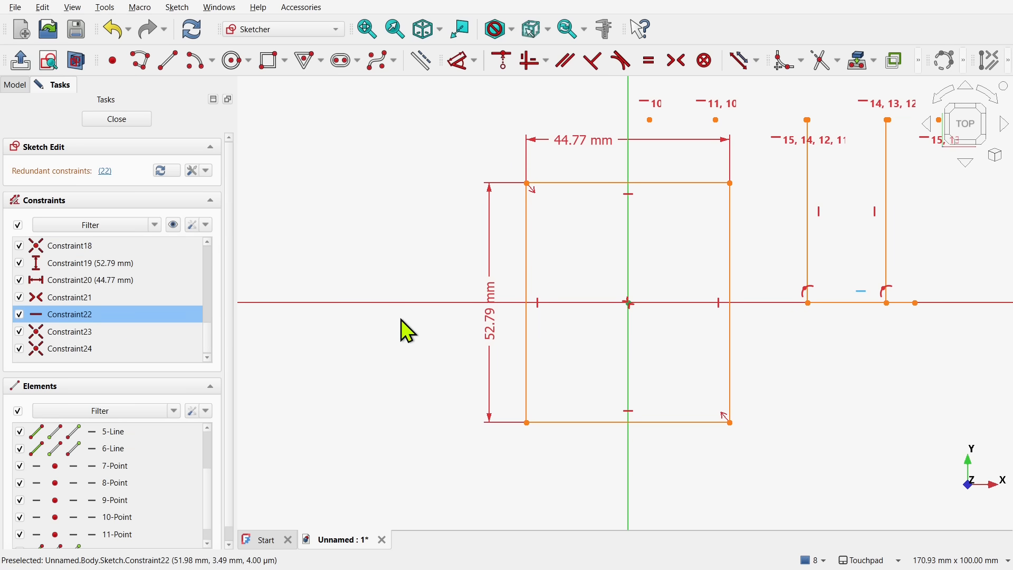
pyautogui.press('Delete')
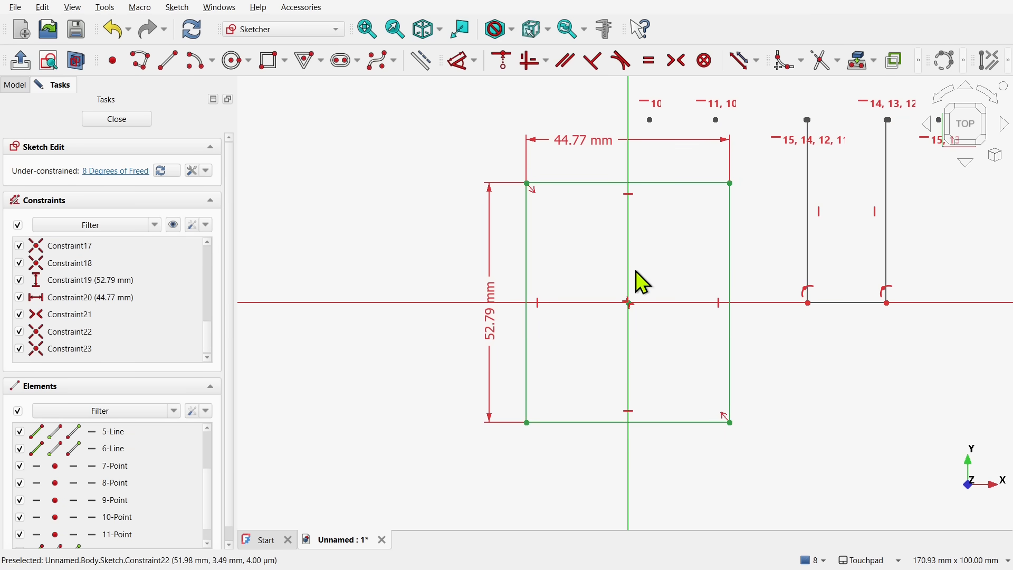
# Delete the rectangle's height and width dimensions, and remove the coincident constraint at its upper left corner
pyautogui.click(489, 317)
pyautogui.press('Delete')
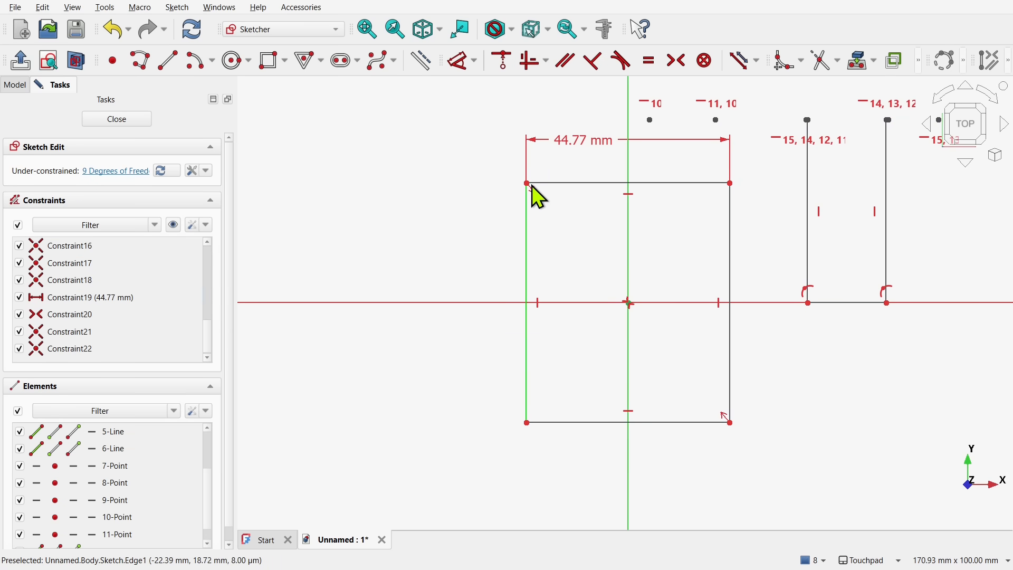
pyautogui.click(574, 143)
pyautogui.press('Delete')
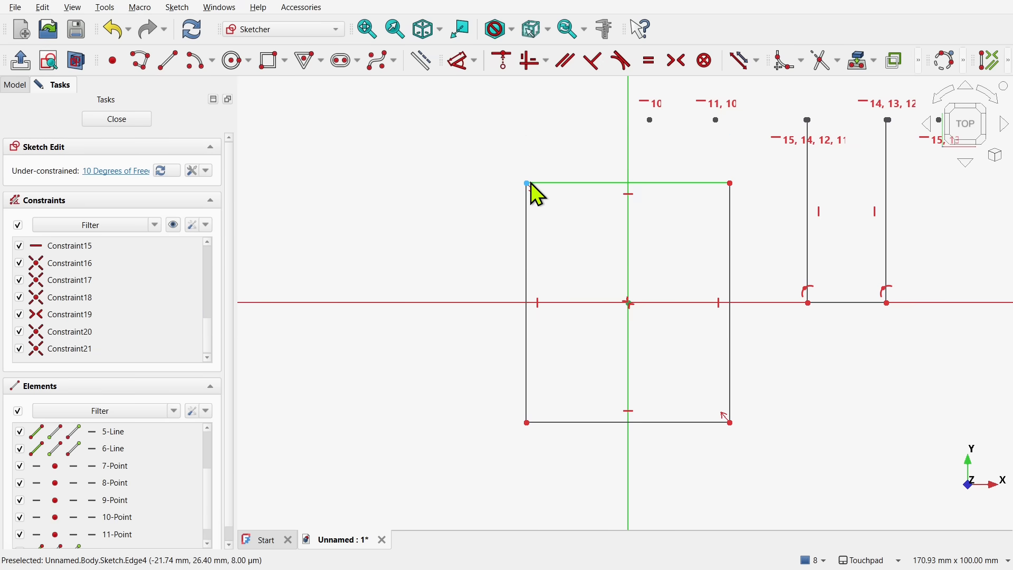
pyautogui.press('Delete')
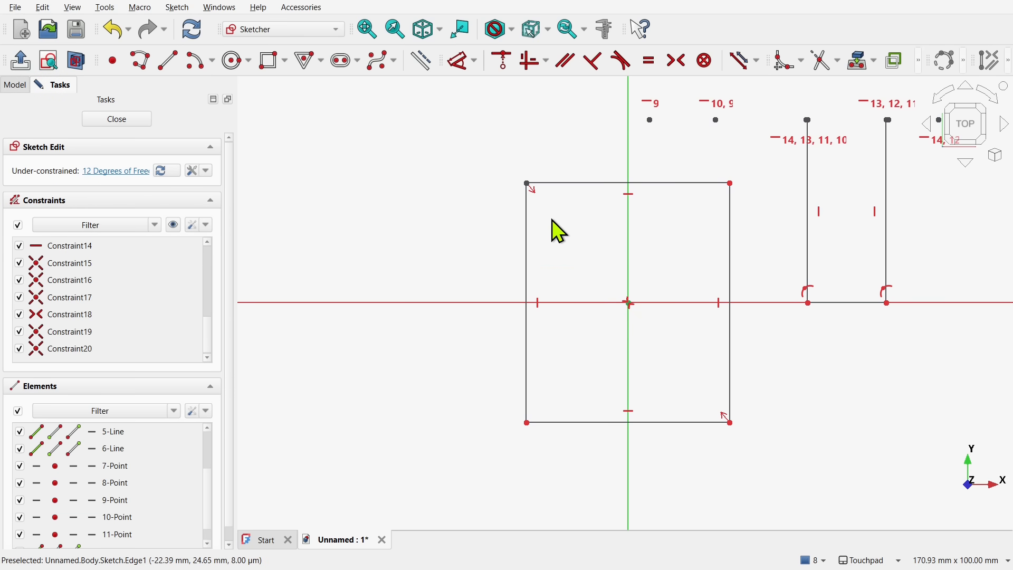
pyautogui.click(527, 183)
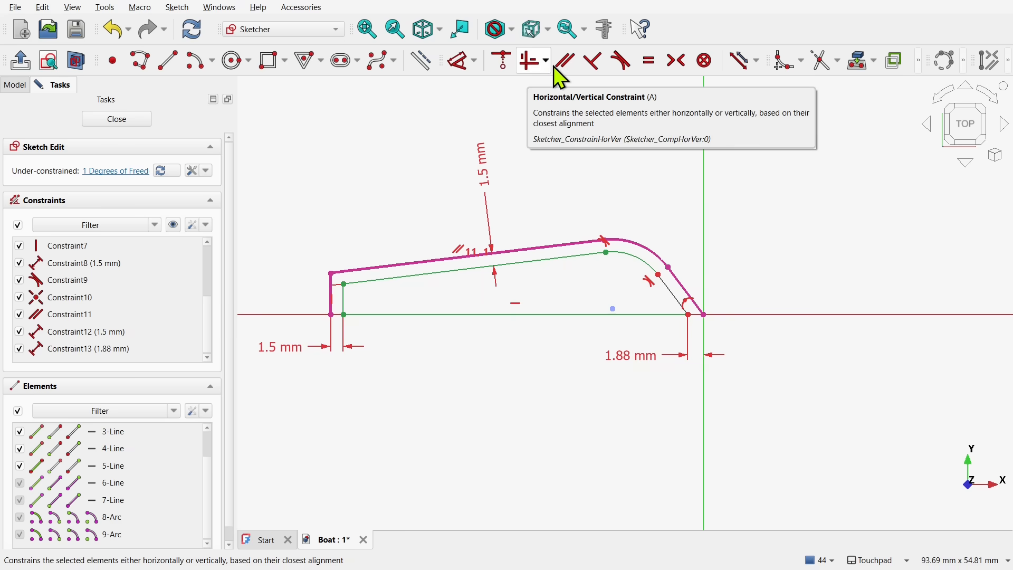
pyautogui.click(599, 65)
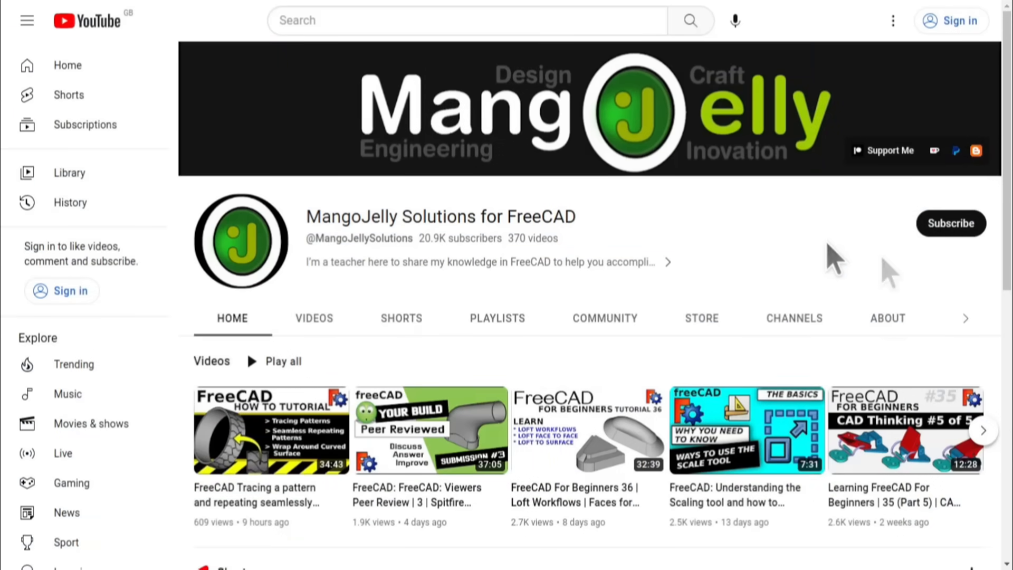
# On the MangoJelly Solutions YouTube channel, view the About description and briefly highlight its three donation links
pyautogui.click(888, 319)
pyautogui.scroll(-3, 220, 432)
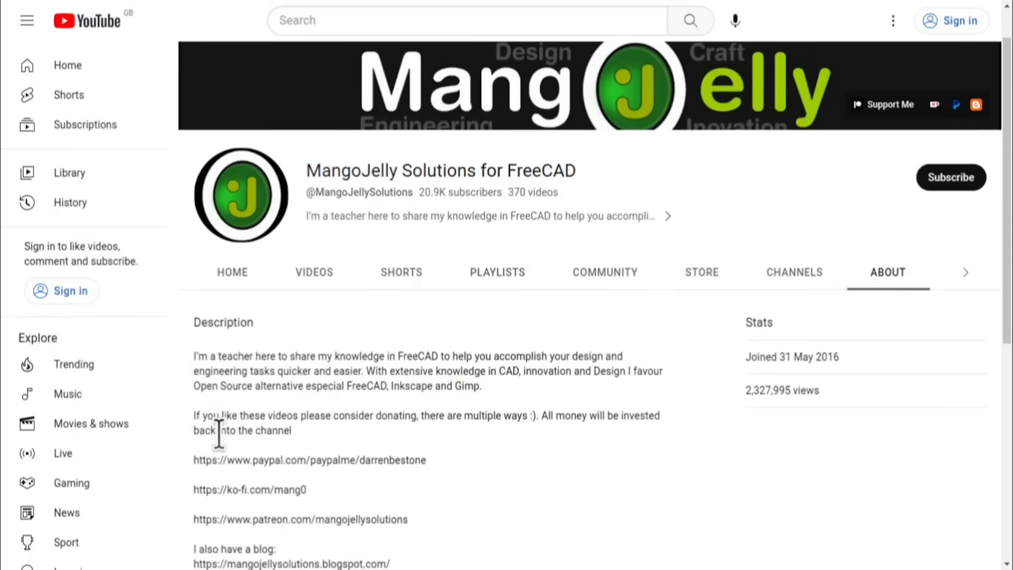
pyautogui.moveTo(195, 374); pyautogui.dragTo(195, 328)
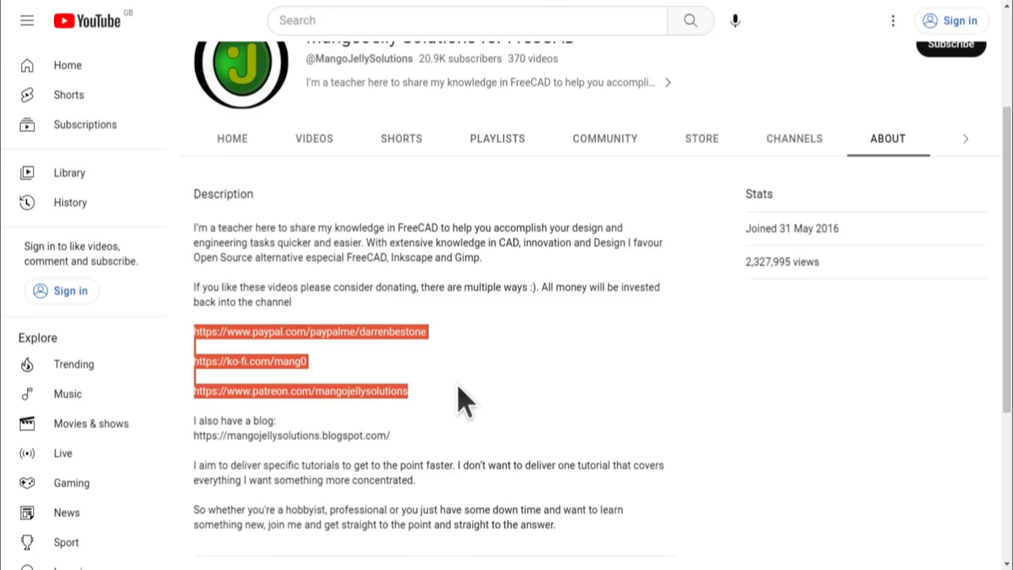
pyautogui.click(459, 388)
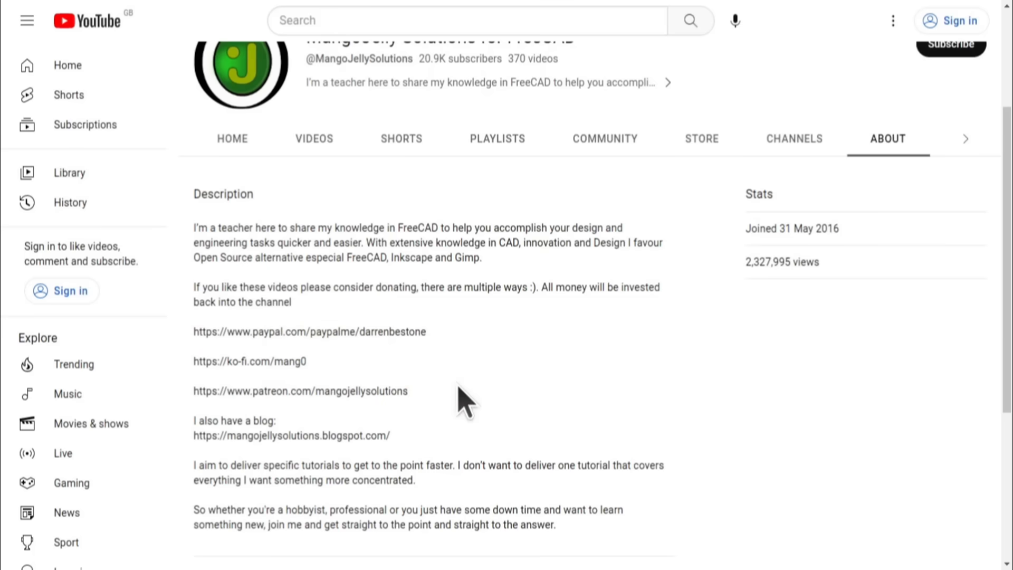